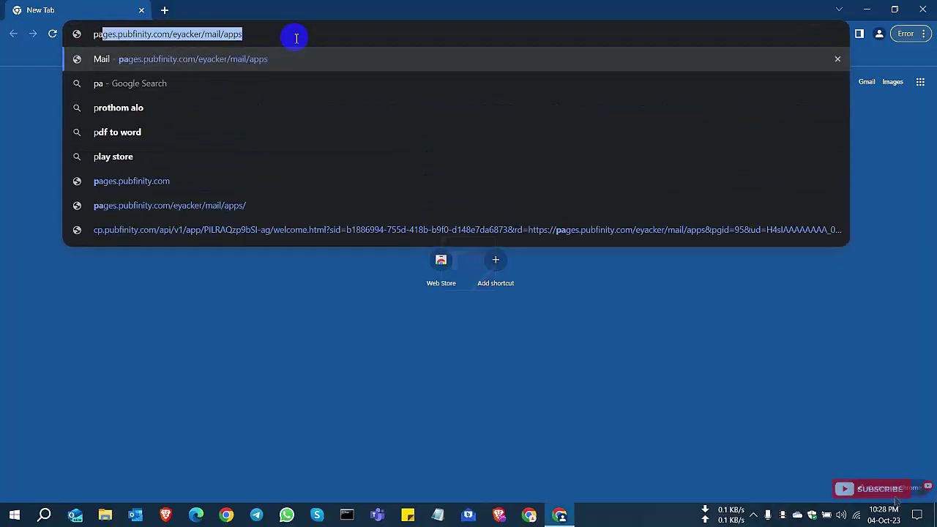
Step: Load partner.microsoft.com in Chrome's address bar to reach the Microsoft Partner site
text(icrosoft.c)
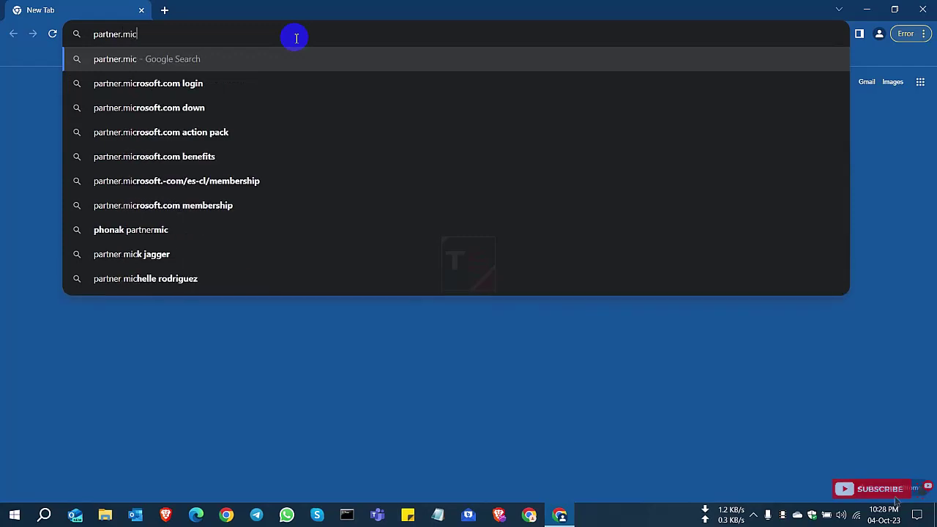
text(om)
key(Return)
click(183, 34)
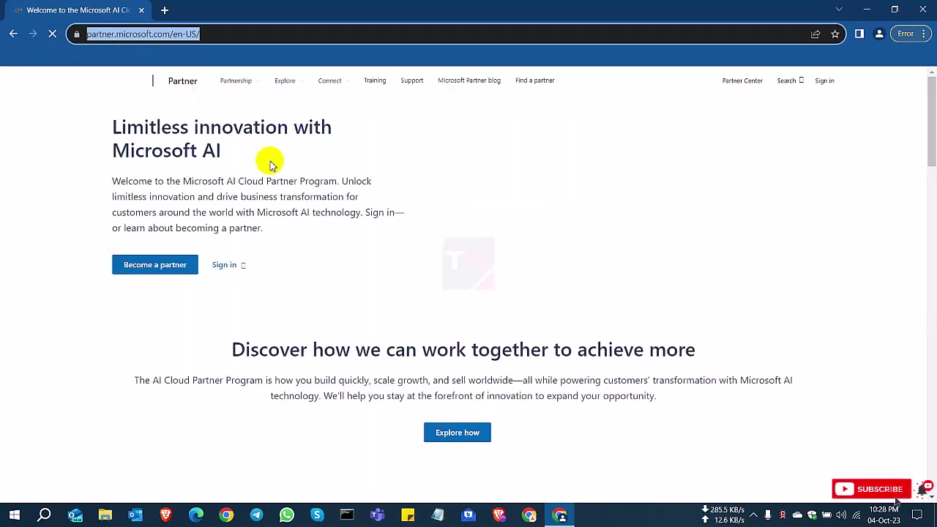
Step: Open the Become a partner page about joining the Microsoft AI Cloud Partner Program
click(85, 405)
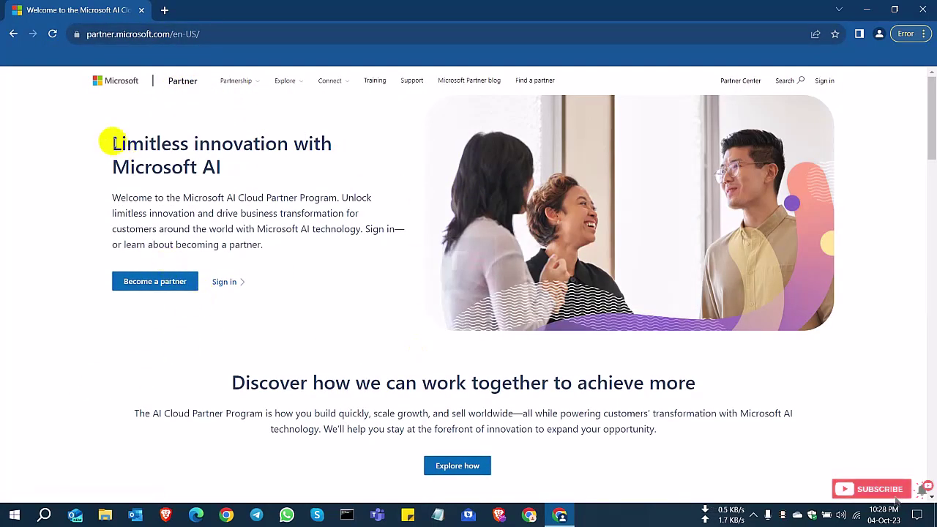
drag(112, 141, 324, 174)
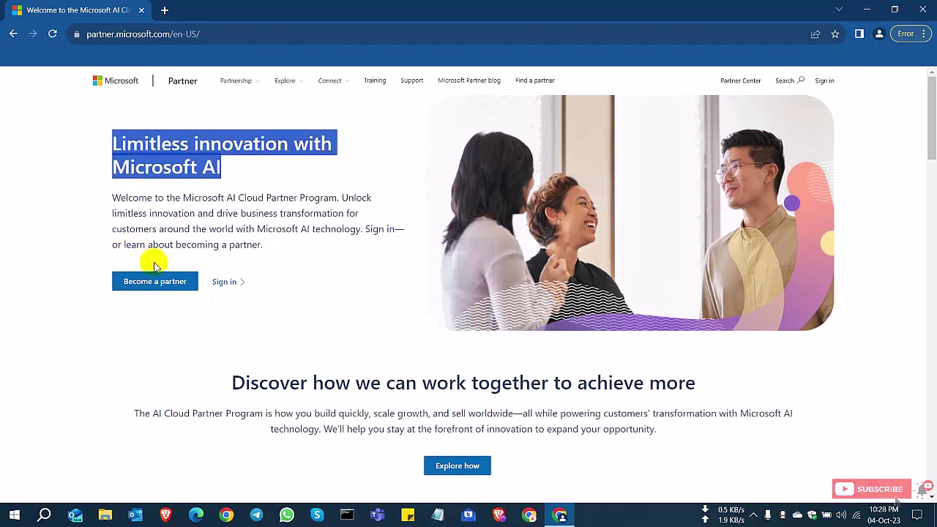
click(171, 310)
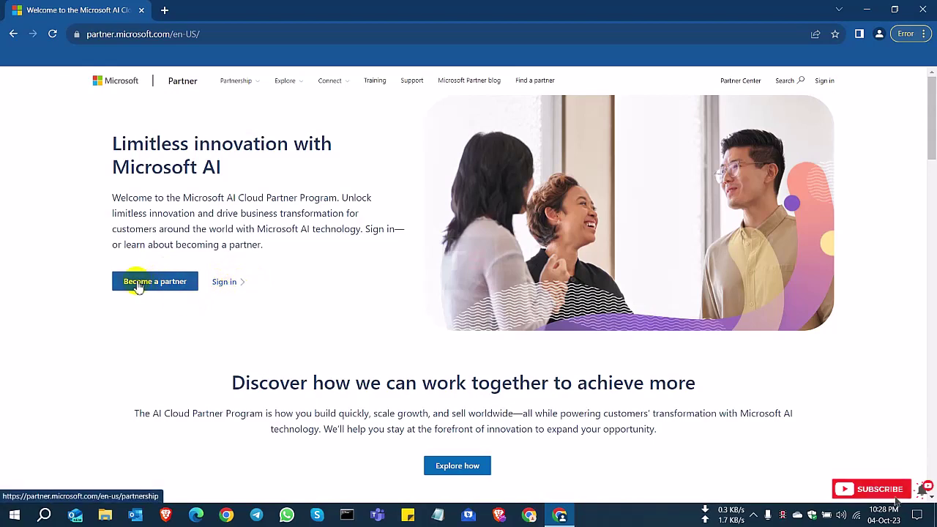
click(153, 286)
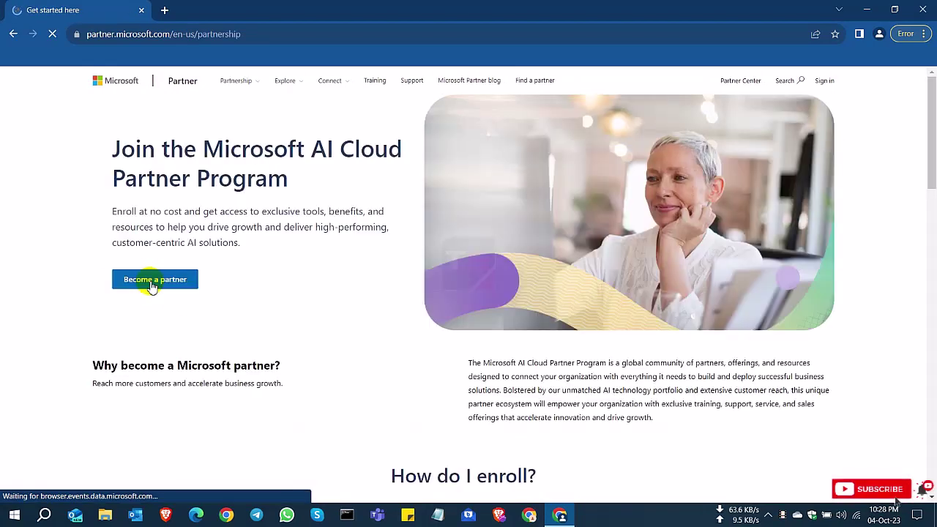
drag(113, 142, 290, 187)
click(268, 320)
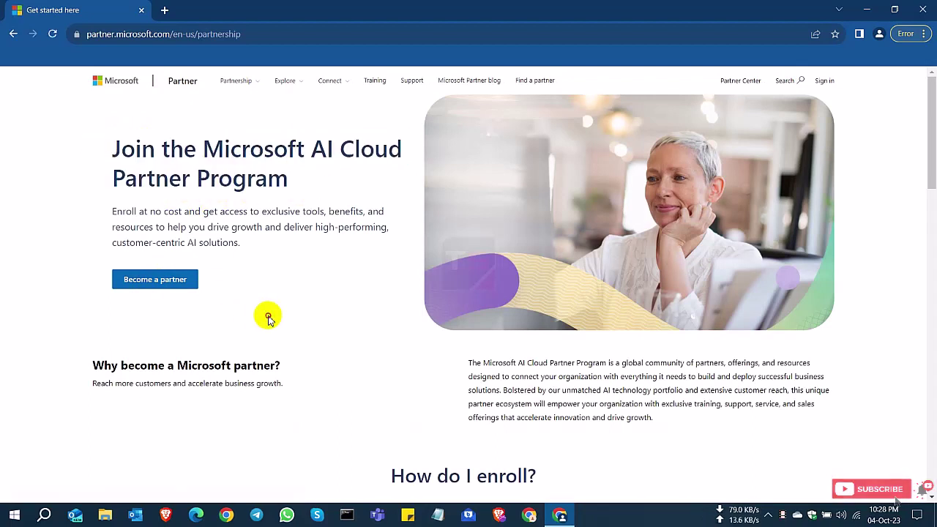
Step: Review the How do I enroll? steps: Create a free account and Validate your credentials
click(373, 480)
drag(374, 480, 569, 485)
click(394, 443)
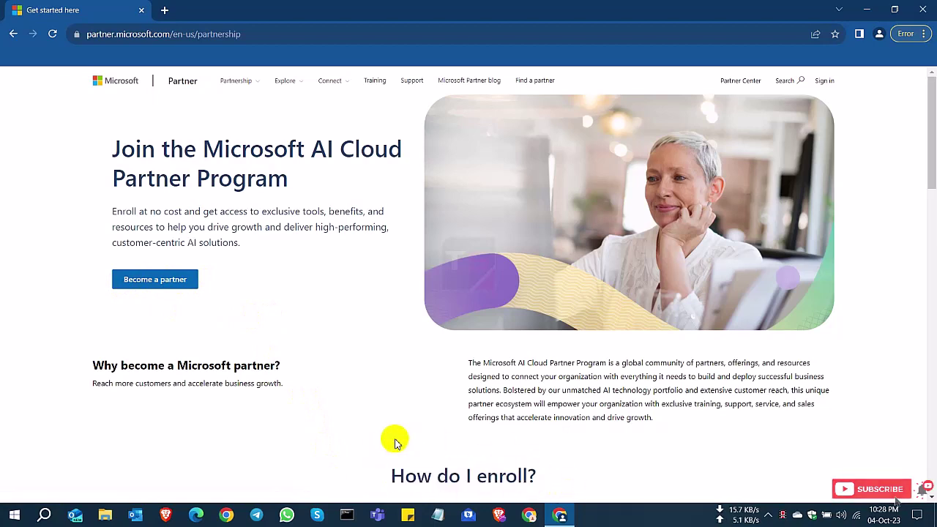
scroll(392, 439, down, 3)
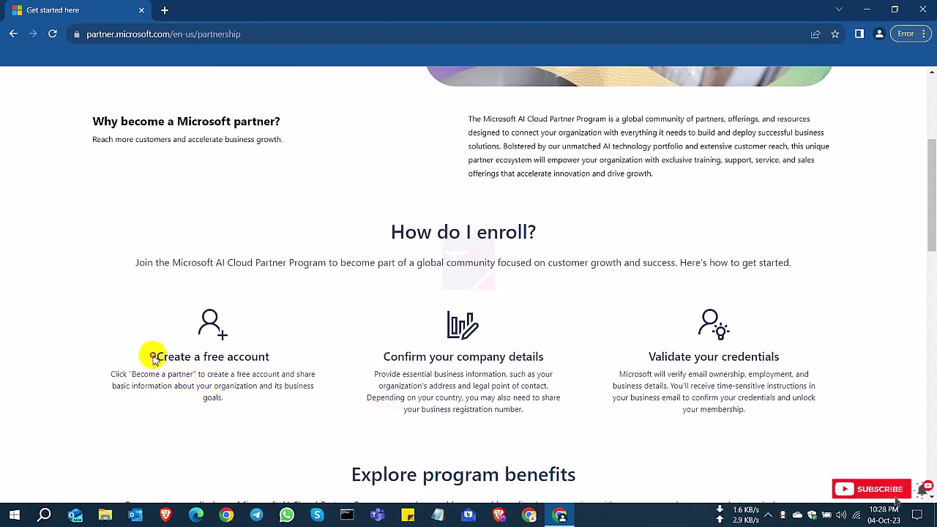
drag(157, 356, 543, 360)
drag(643, 354, 795, 360)
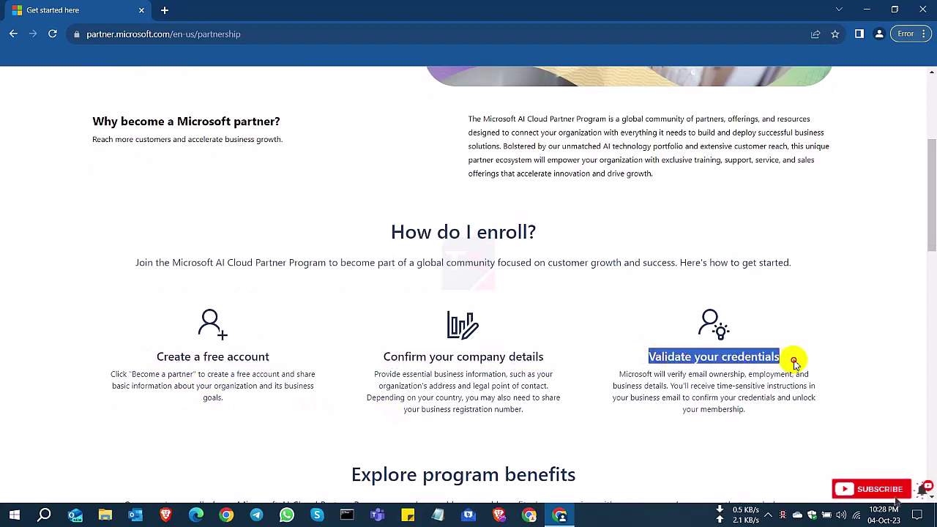
Step: Read the rest of the partnership page, then start enrolling via Become a partner
scroll(471, 421, down, 4)
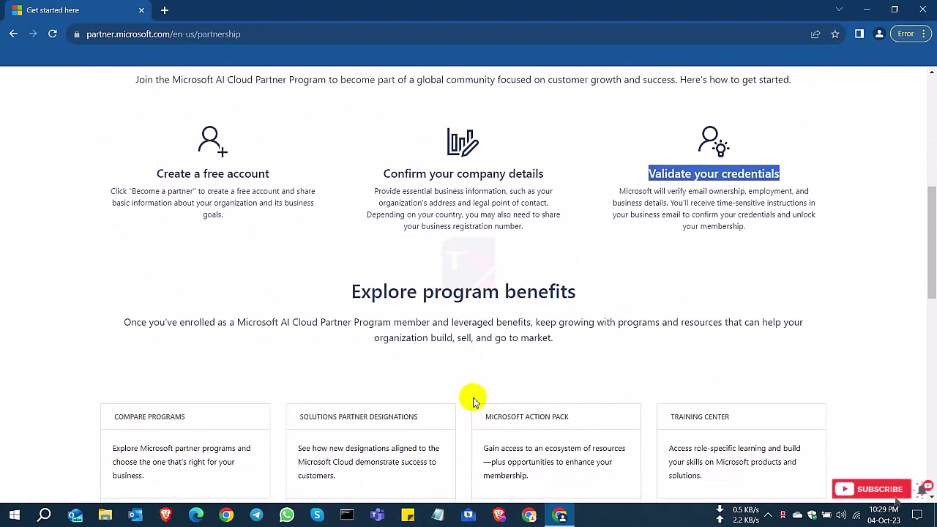
scroll(184, 259, down, 1)
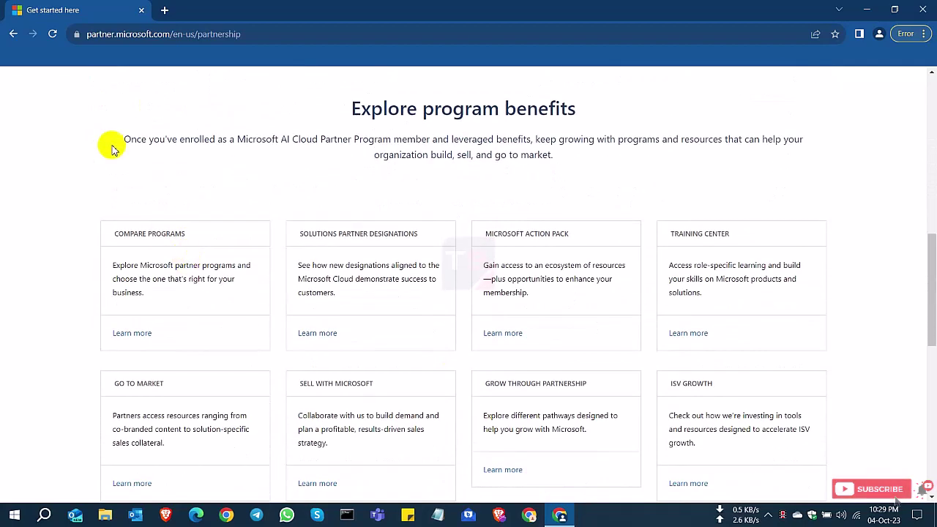
drag(117, 139, 577, 162)
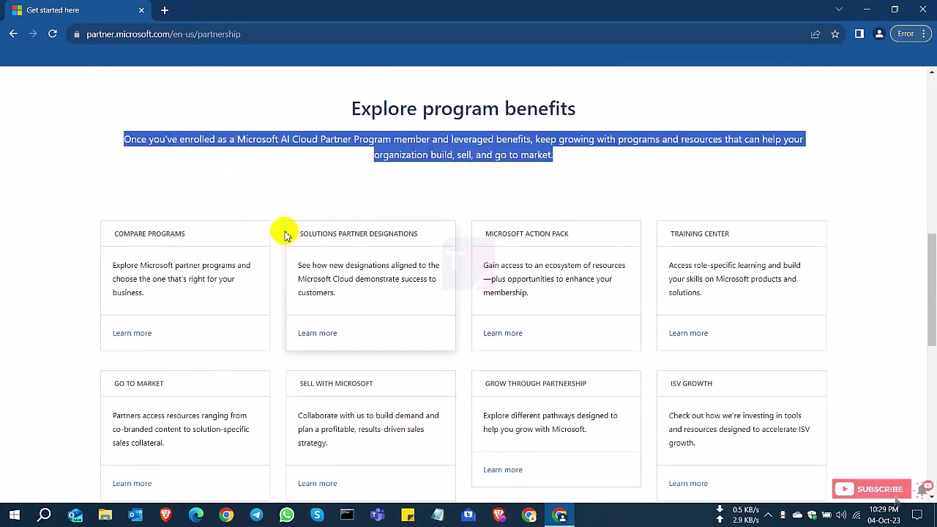
click(265, 189)
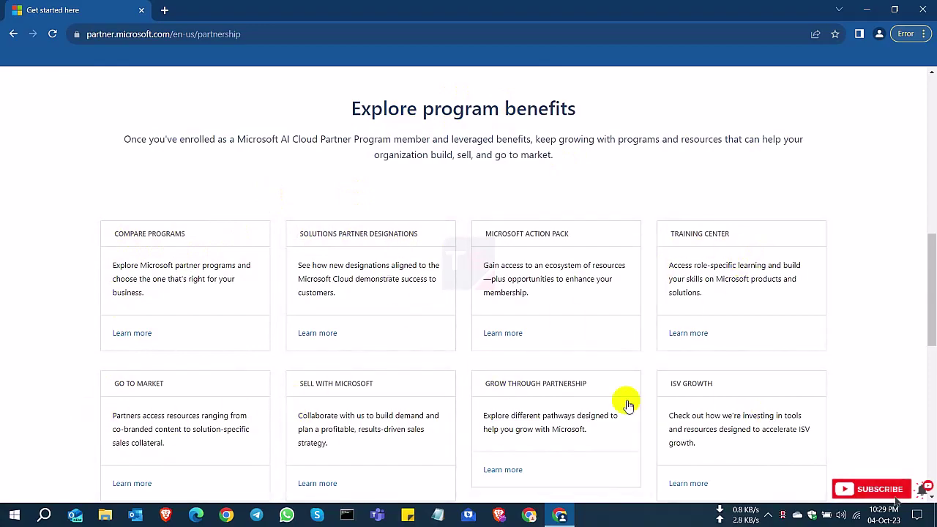
scroll(622, 414, down, 3)
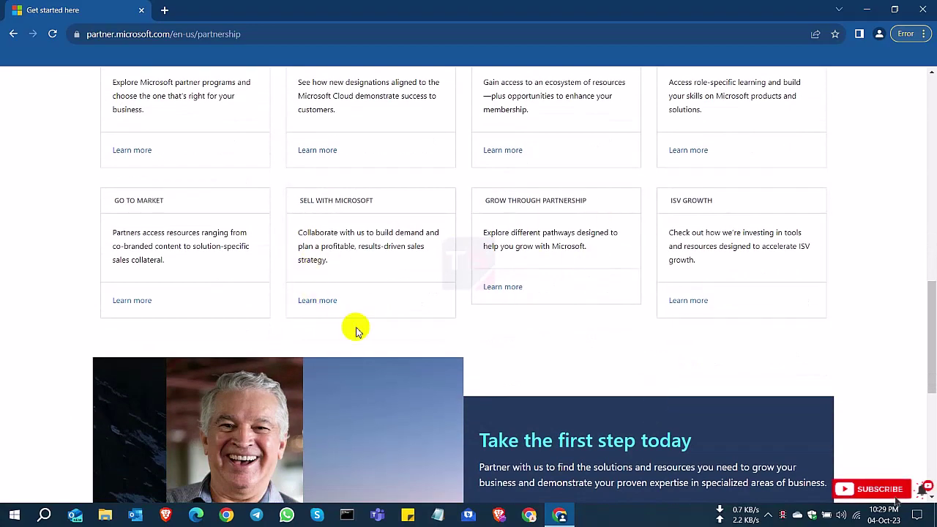
scroll(354, 329, up, 5)
scroll(350, 329, up, 3)
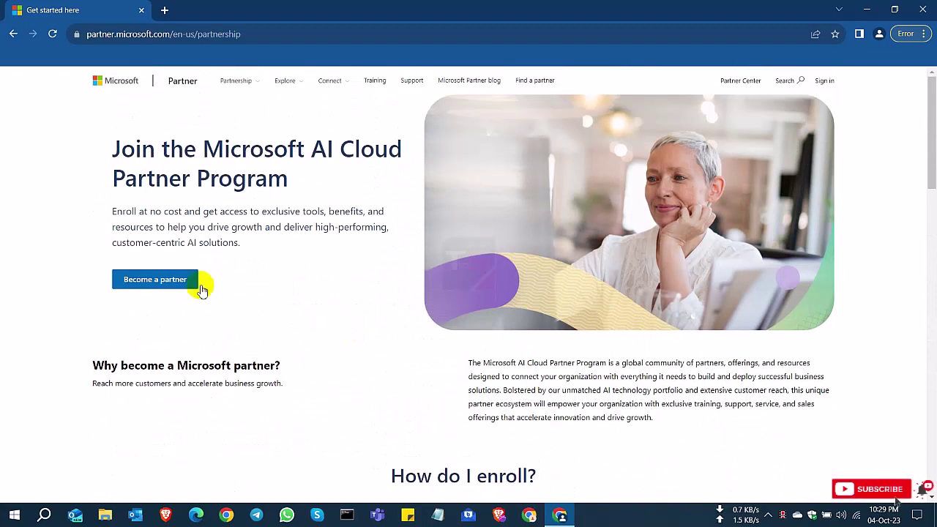
click(159, 284)
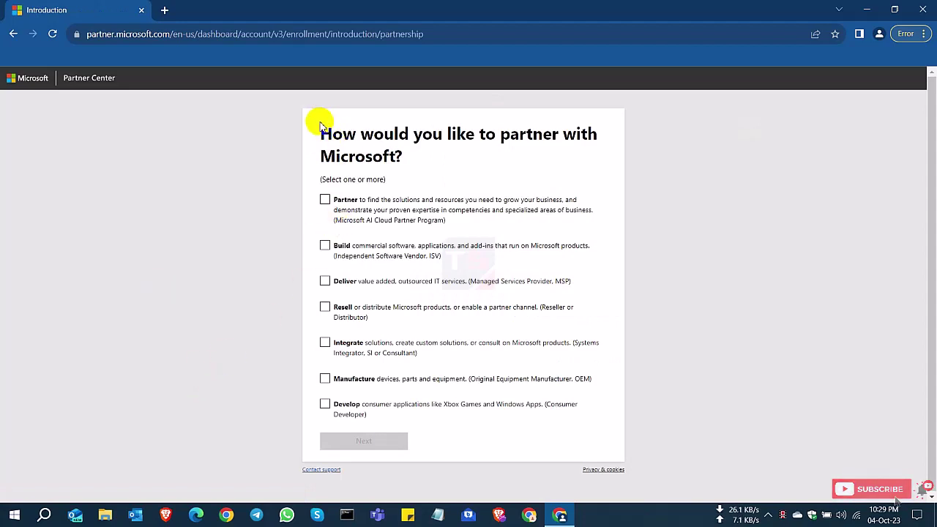
Step: Select Partner and Resell as the partnership types and continue to the Welcome page
drag(318, 123, 422, 151)
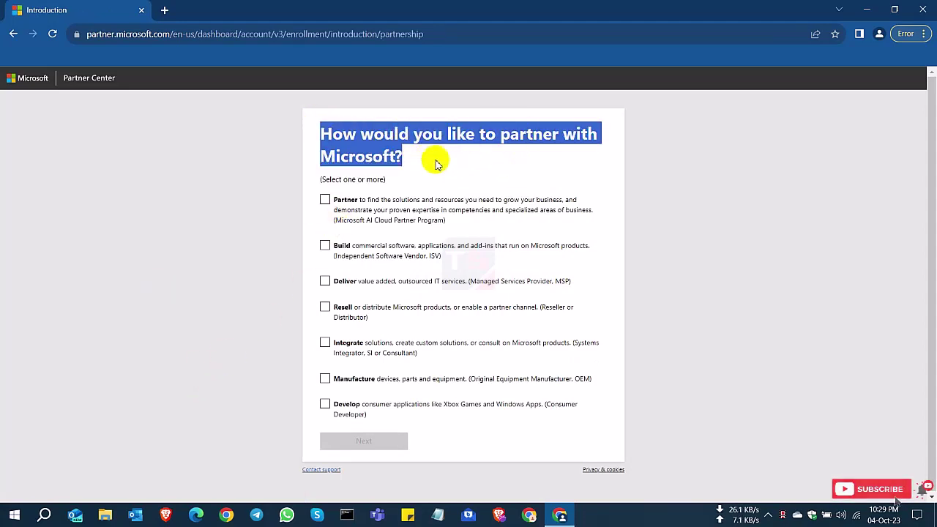
click(431, 170)
drag(319, 179, 392, 183)
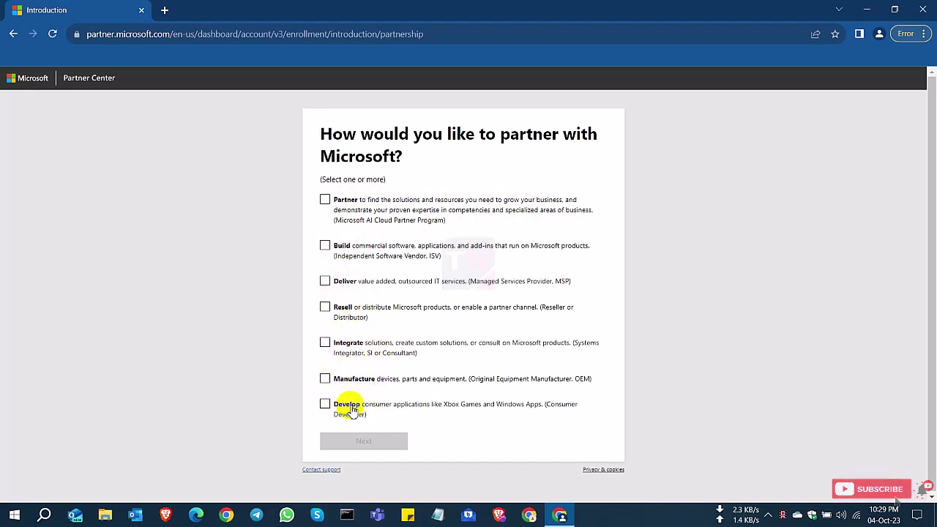
click(324, 200)
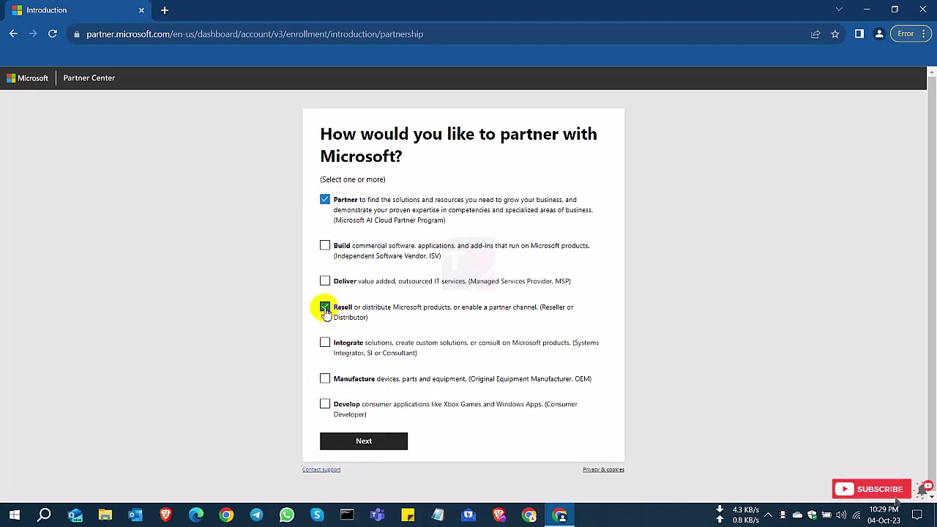
click(367, 444)
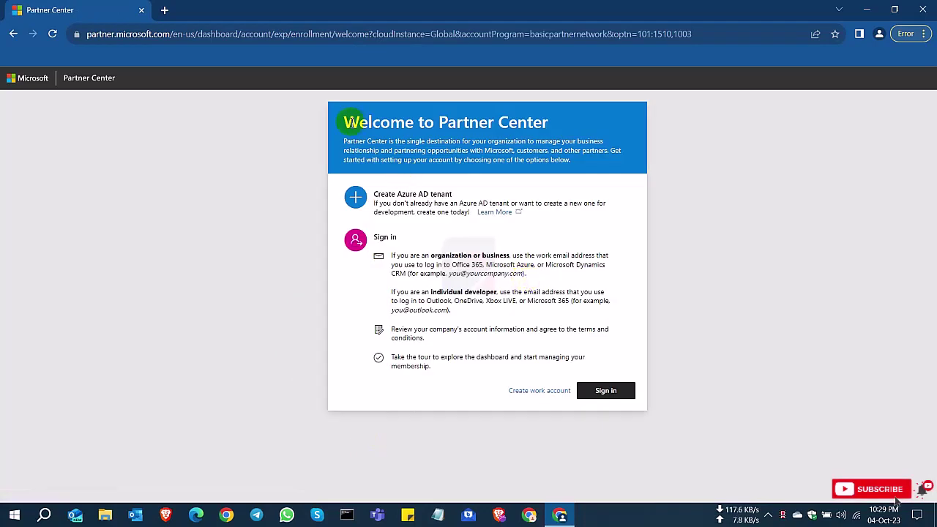
Step: Choose Create work account on the Welcome to Partner Center page
drag(344, 122, 579, 129)
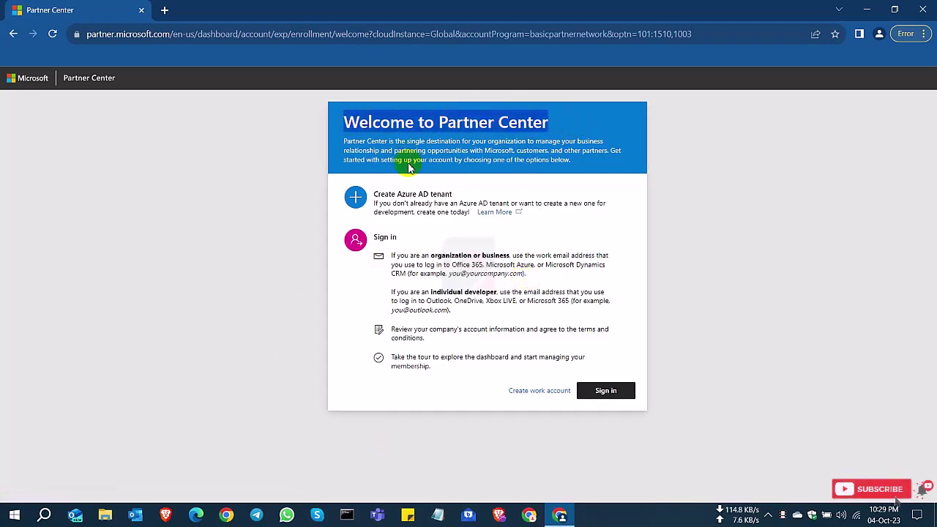
click(614, 396)
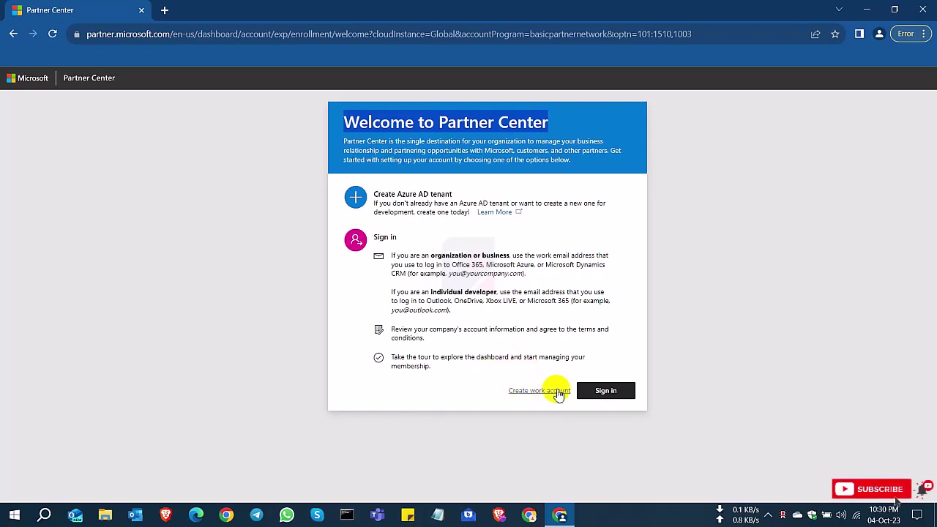
click(544, 391)
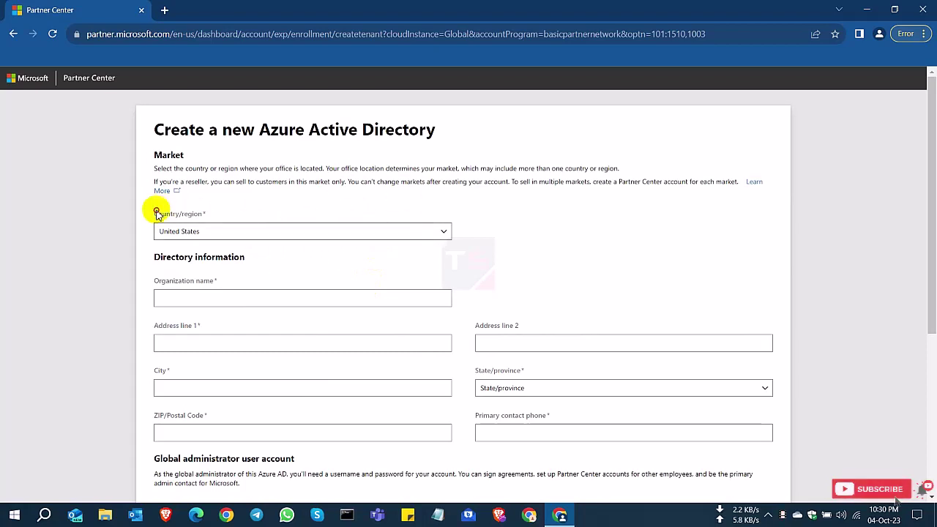
Step: Set the directory's country/region to Bangladesh
drag(157, 213, 244, 215)
click(329, 234)
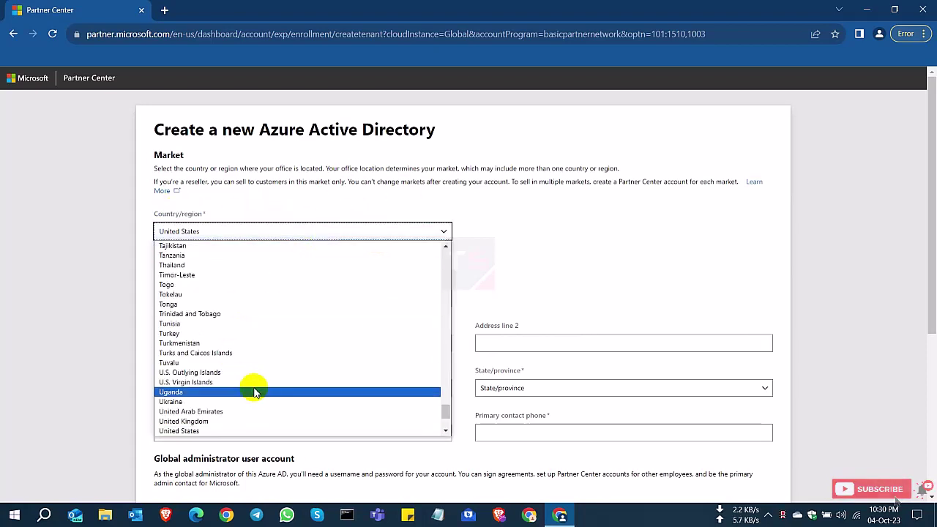
scroll(259, 366, up, 10)
scroll(256, 336, up, 15)
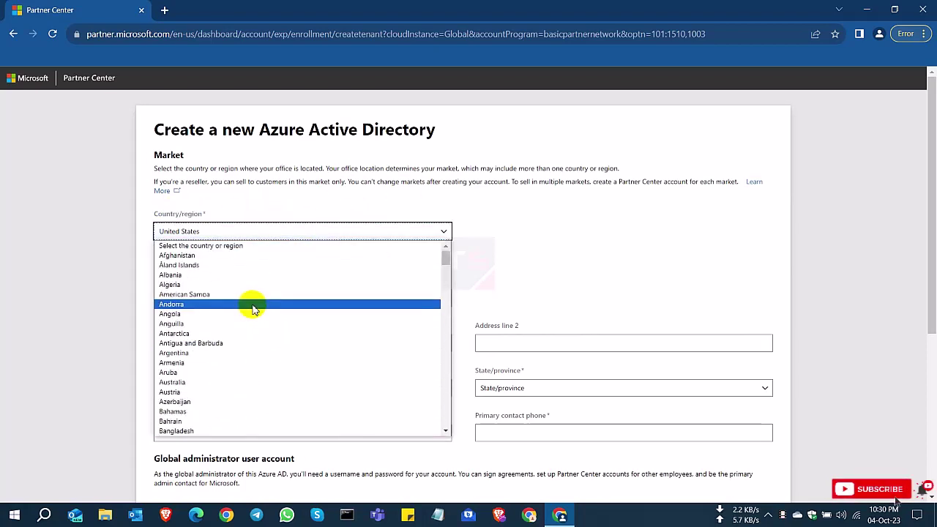
click(202, 432)
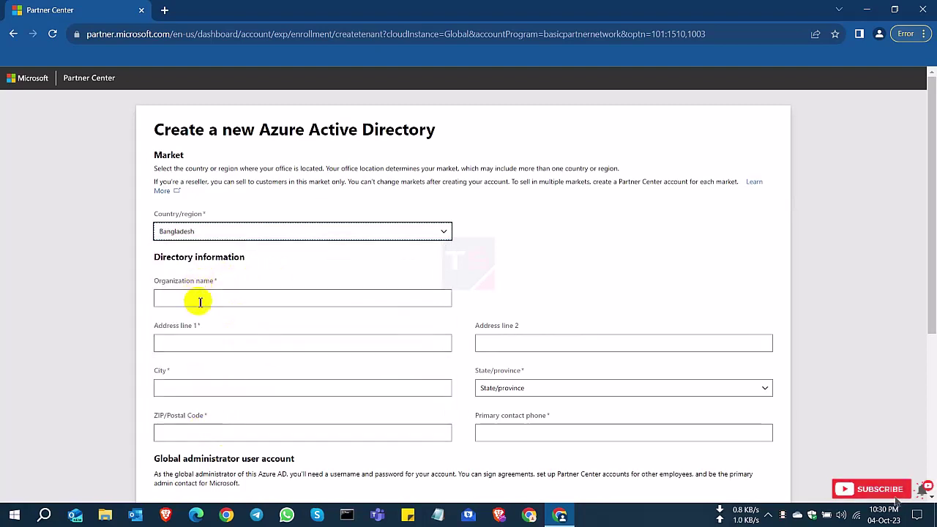
Step: Enter organization Test Limited, address Test, city and state Dhaka, ZIP 1230 and the contact phone
click(228, 299)
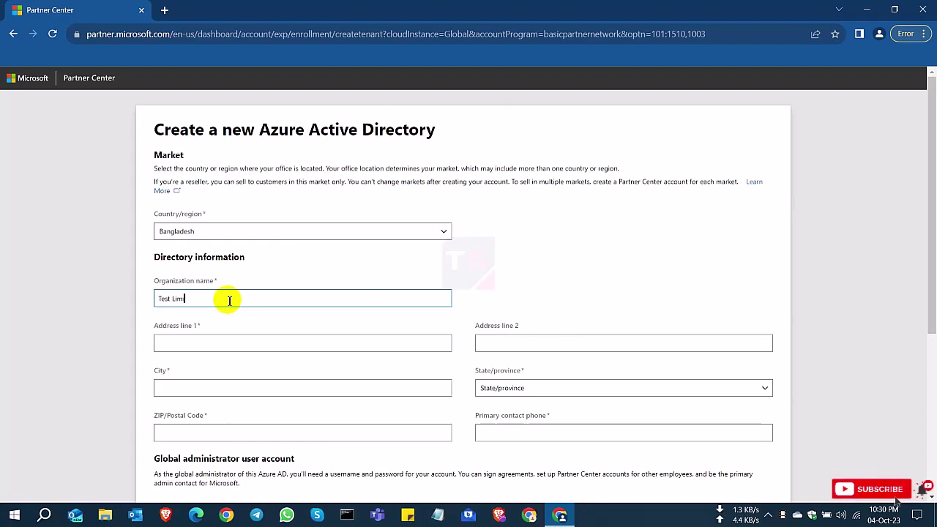
text(Test Limited)
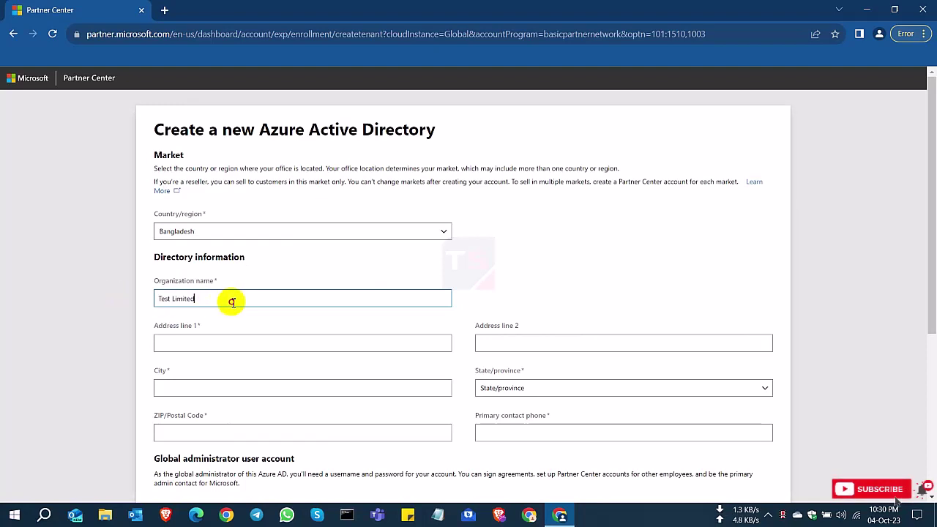
click(212, 344)
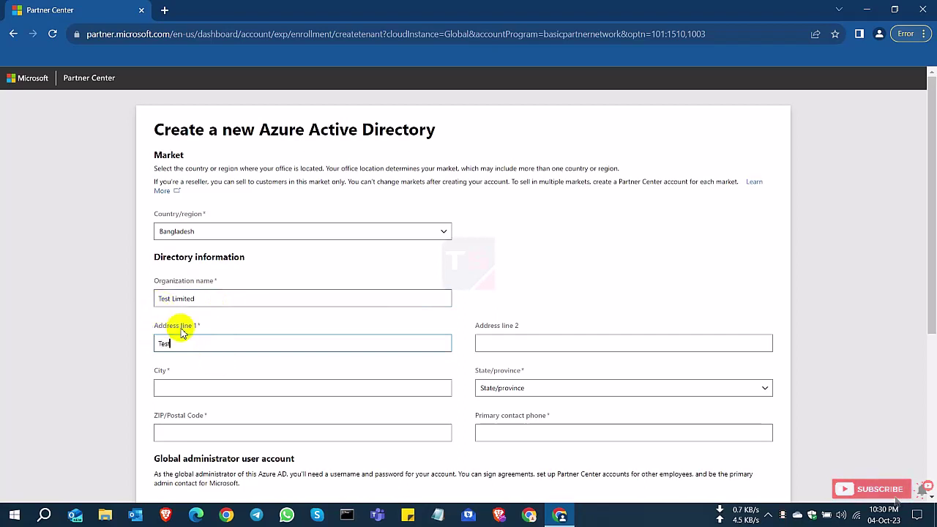
click(176, 378)
text(Dhaka)
click(526, 388)
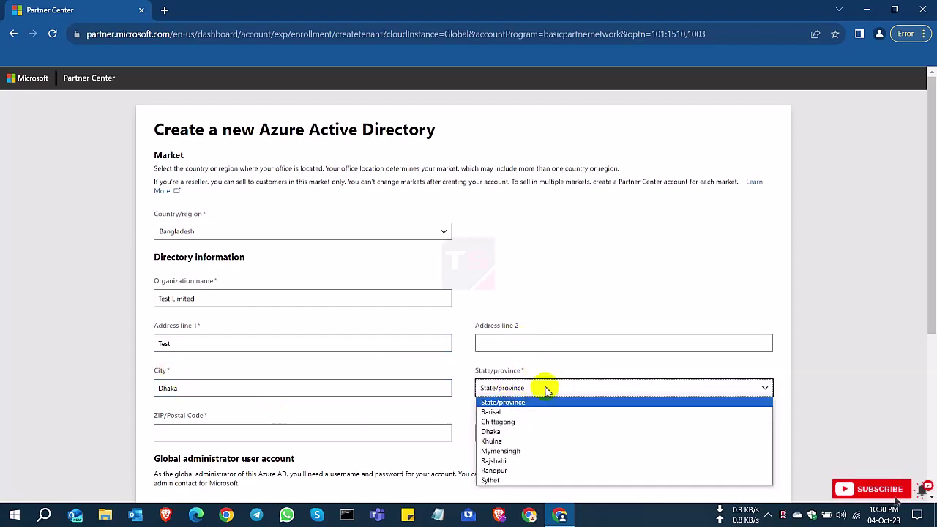
click(493, 432)
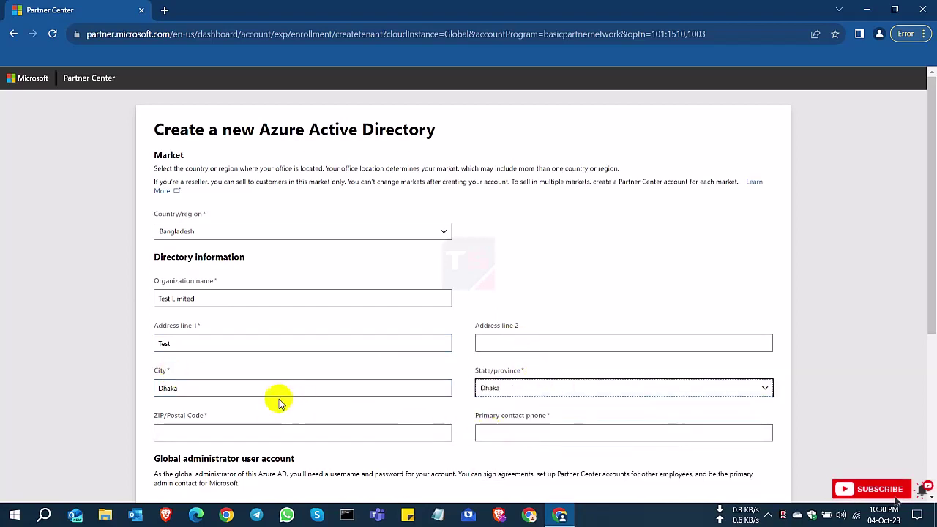
click(211, 431)
text(12)
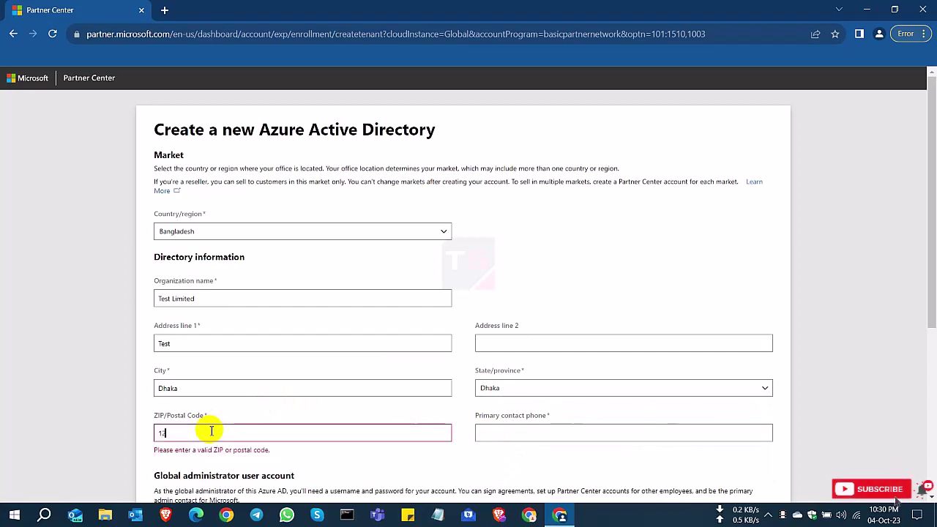
text(30)
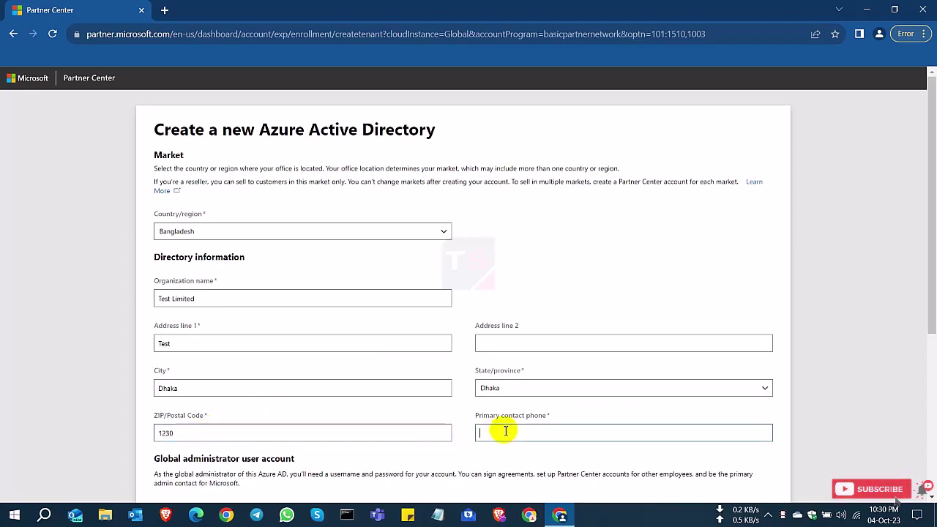
text(01721111111)
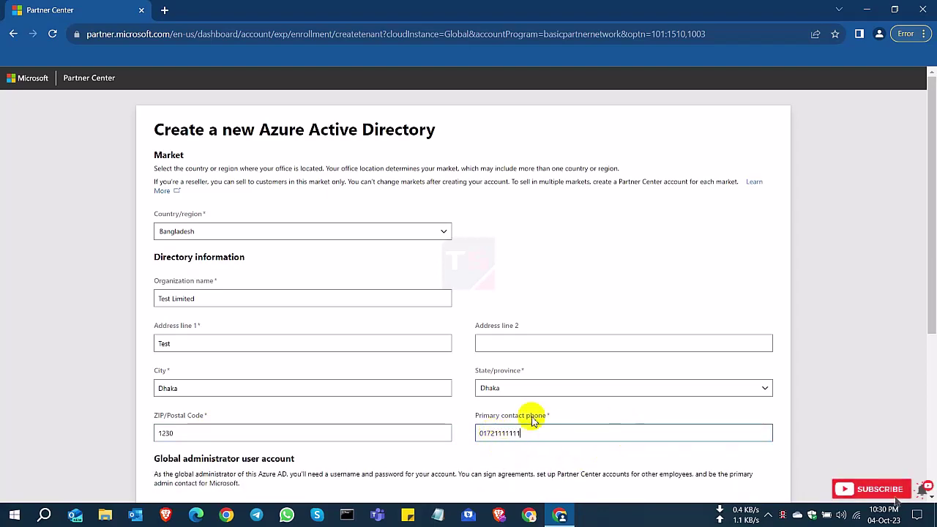
Step: Enter the global administrator's first and last name and the user name test
scroll(330, 409, down, 3)
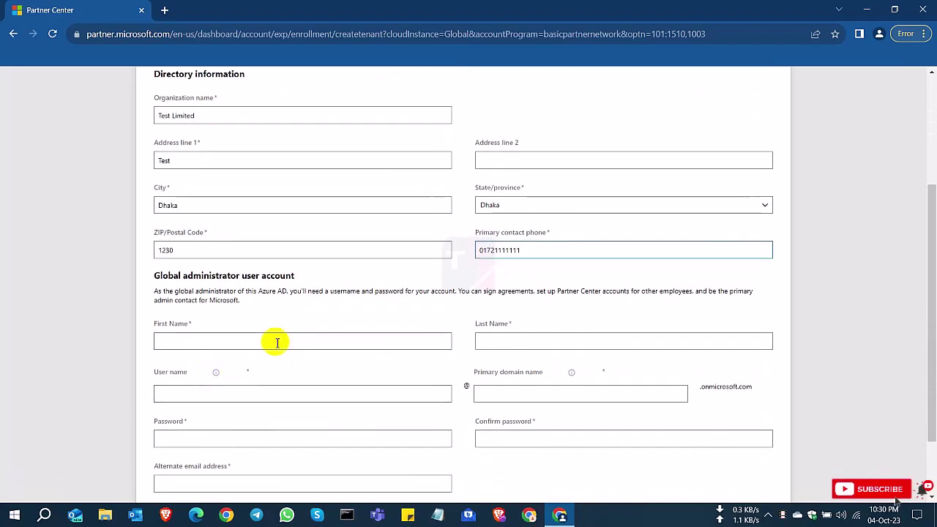
drag(157, 275, 295, 278)
click(222, 338)
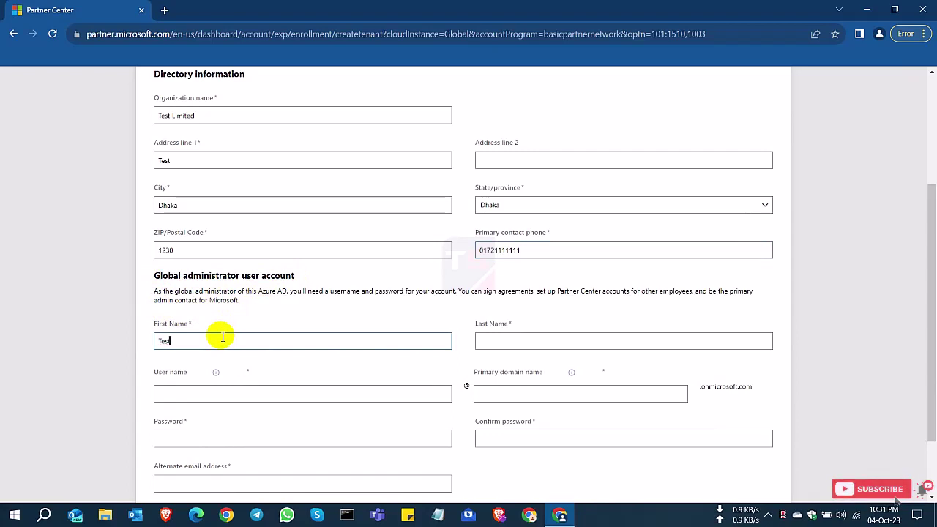
click(517, 341)
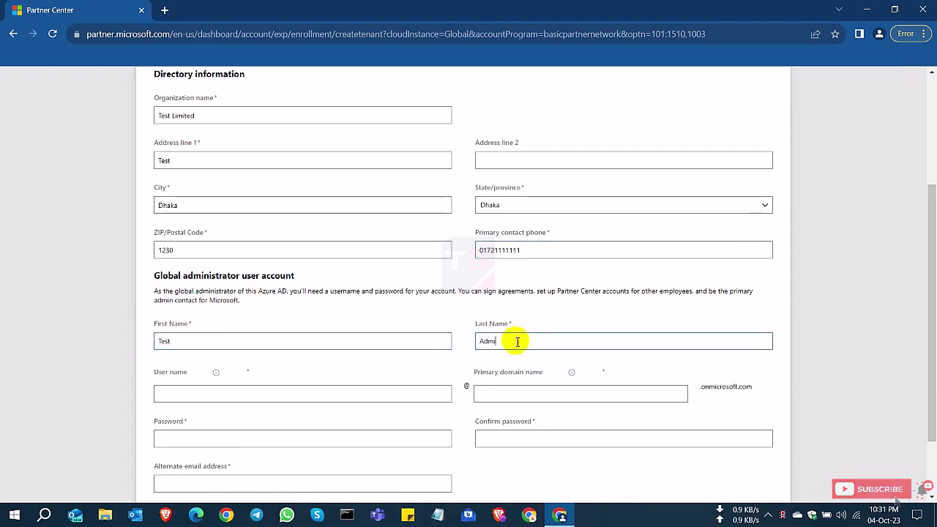
drag(152, 373, 184, 377)
click(188, 398)
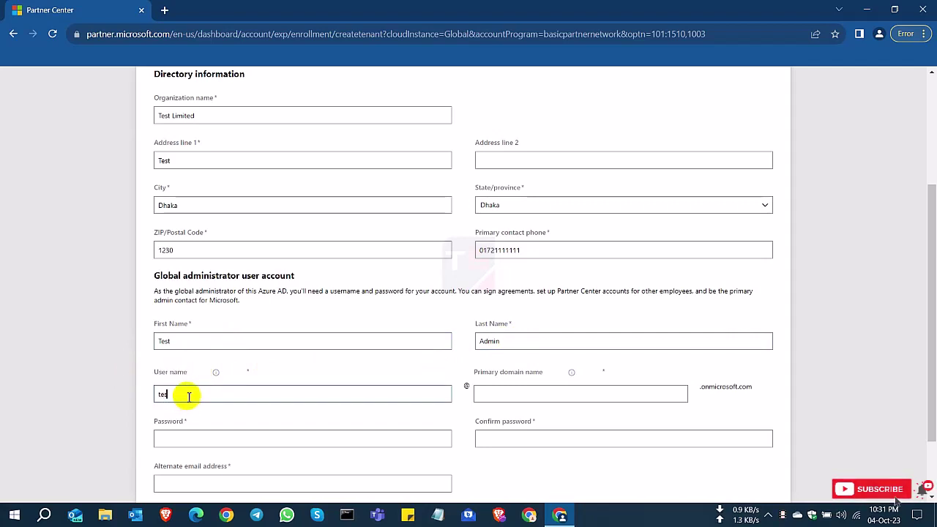
text(test)
Step: Pick the available primary domain testltdMPN, then set and confirm the account password
drag(473, 371, 538, 381)
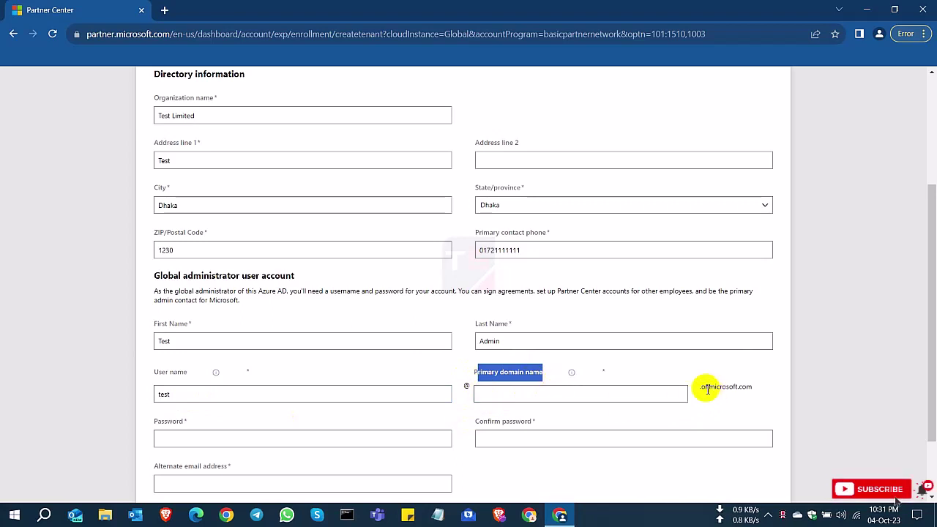
drag(699, 386, 730, 395)
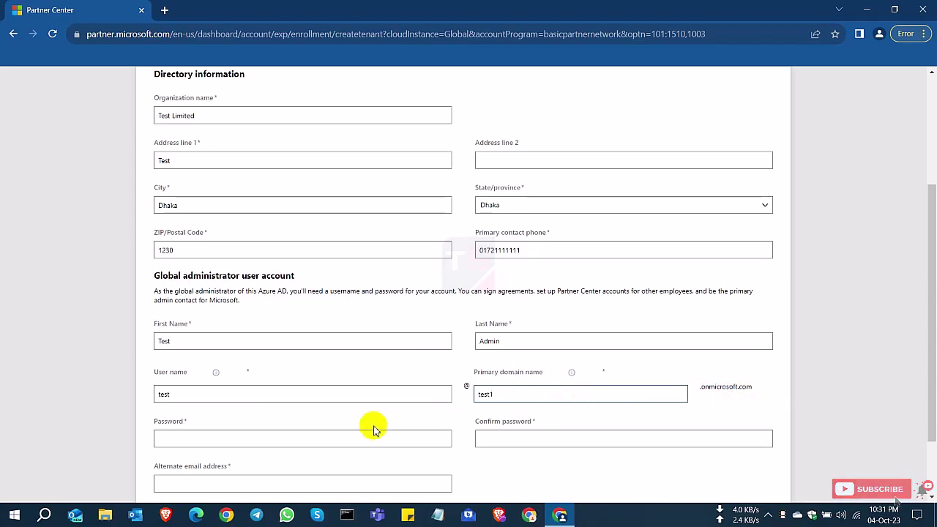
click(284, 444)
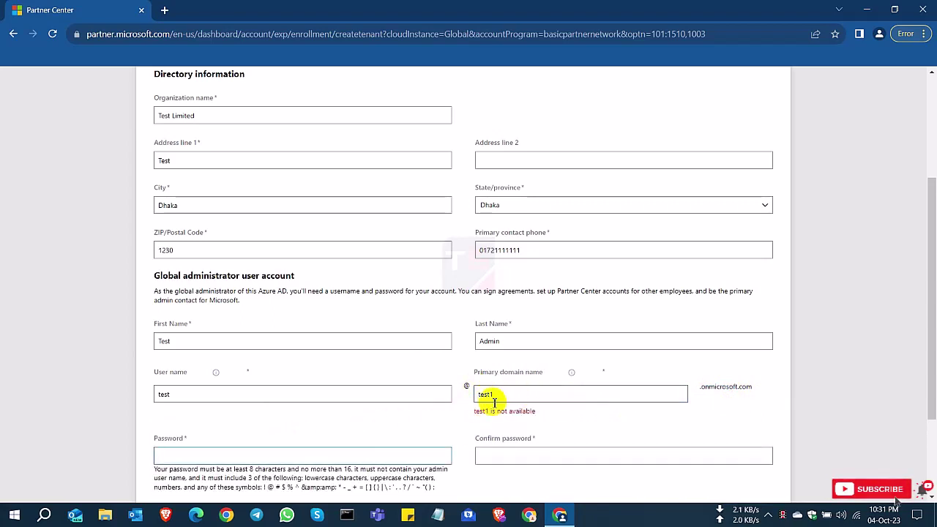
drag(479, 411, 508, 398)
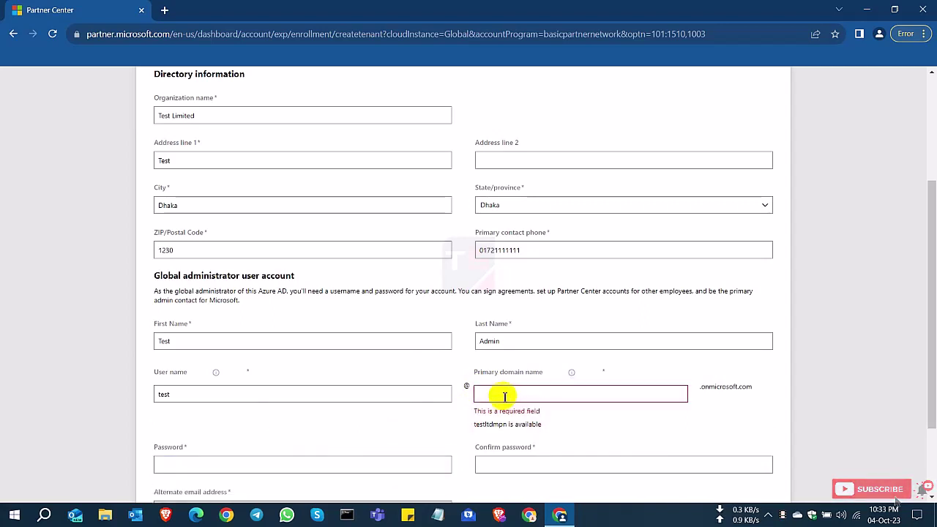
text(te)
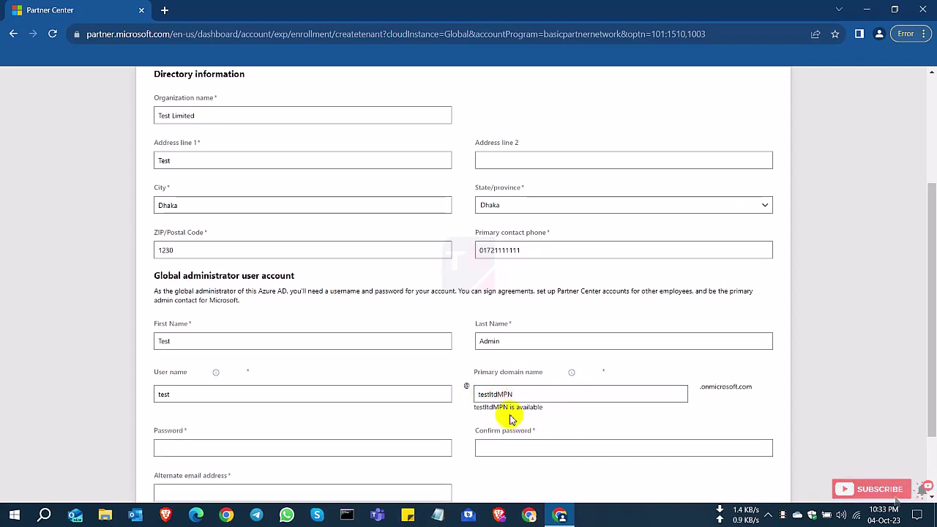
drag(509, 407, 559, 414)
click(268, 445)
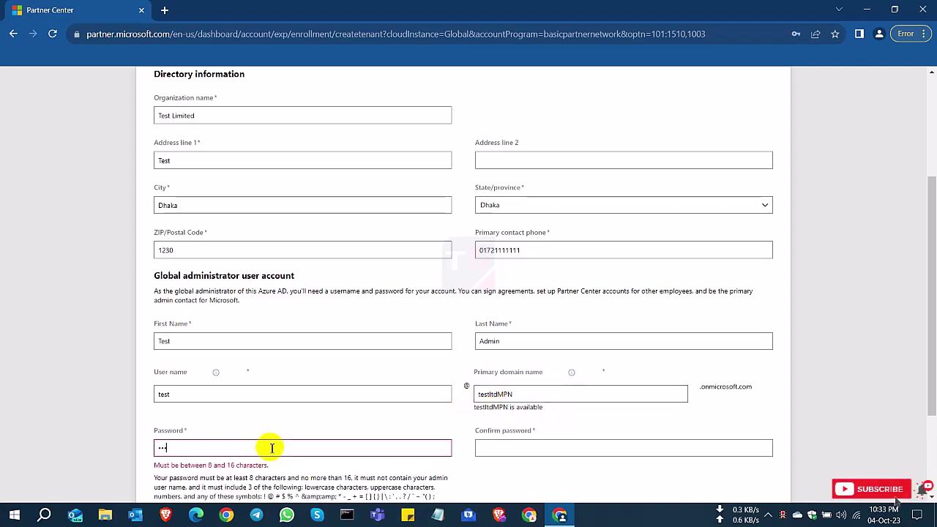
text(Test@123)
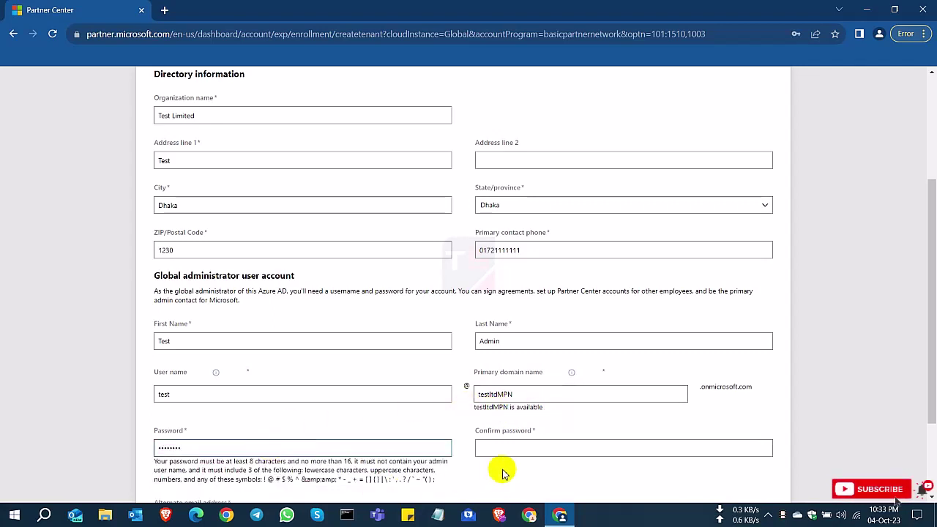
click(527, 444)
text(Test@123)
Step: Fill in the alternate email address and review the completed form
scroll(449, 422, down, 1)
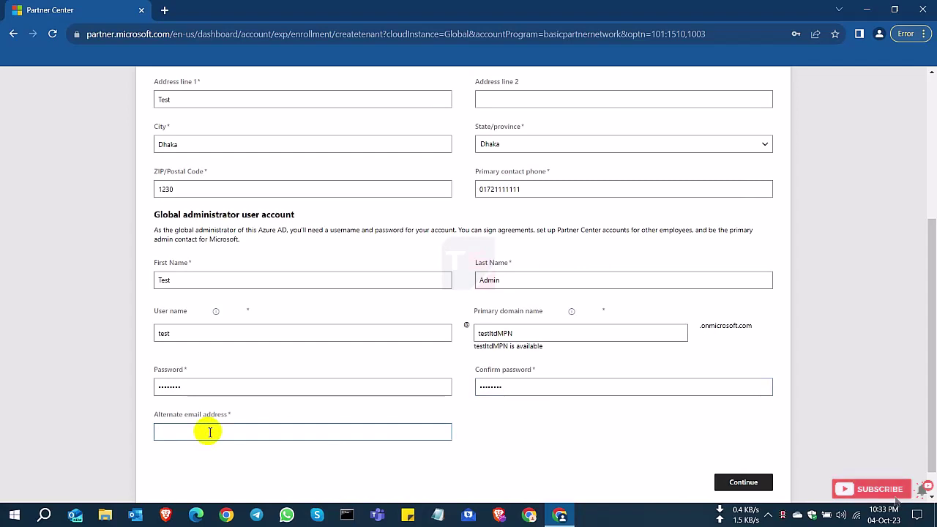
text(test@testmpn)
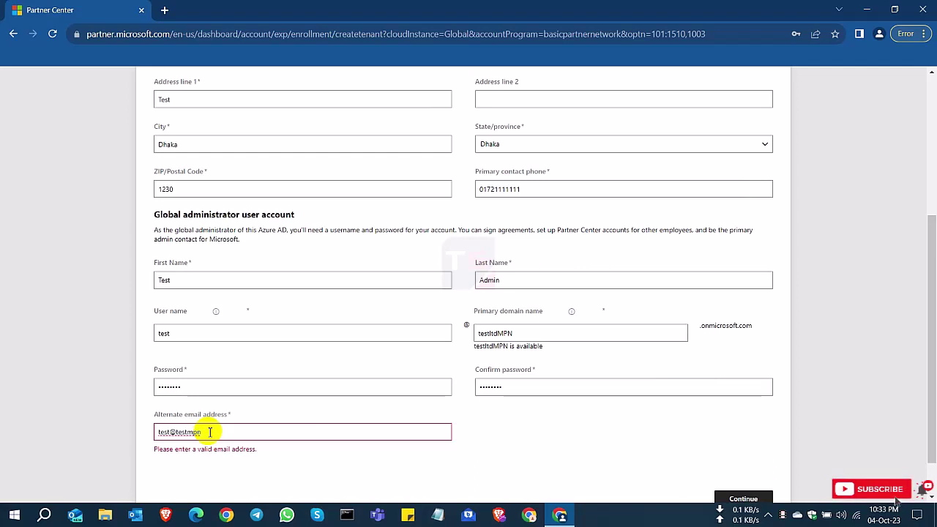
text(.com)
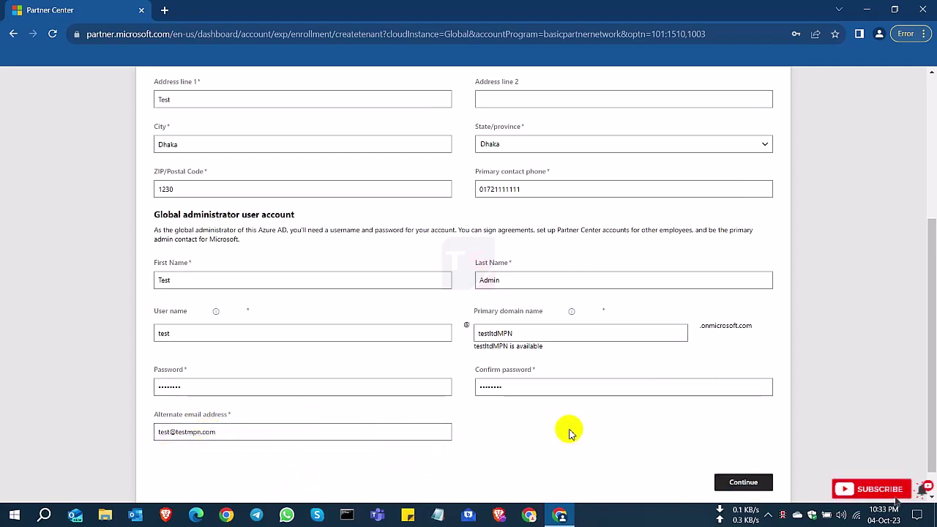
scroll(556, 423, up, 2)
scroll(545, 414, up, 3)
scroll(329, 383, down, 2)
scroll(376, 427, down, 3)
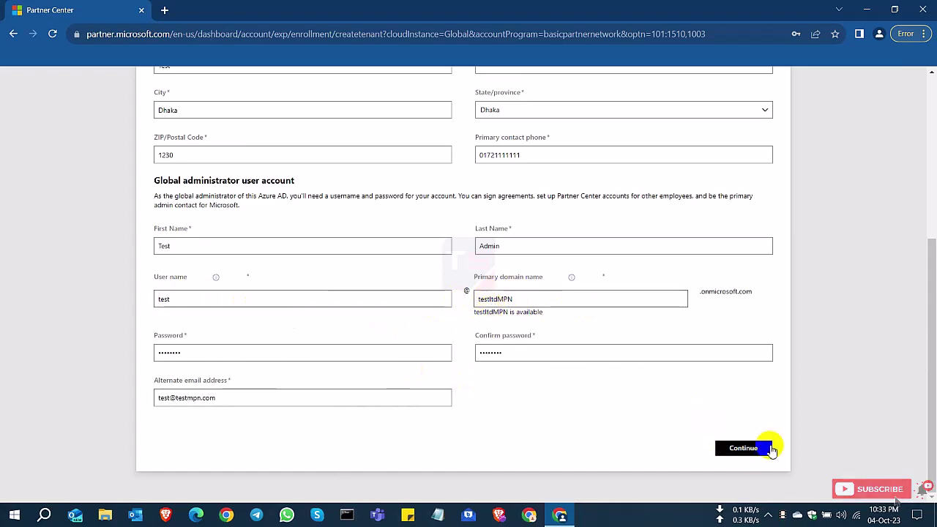
Step: Submit the directory and administrator details and dismiss Chrome's save prompts
click(741, 449)
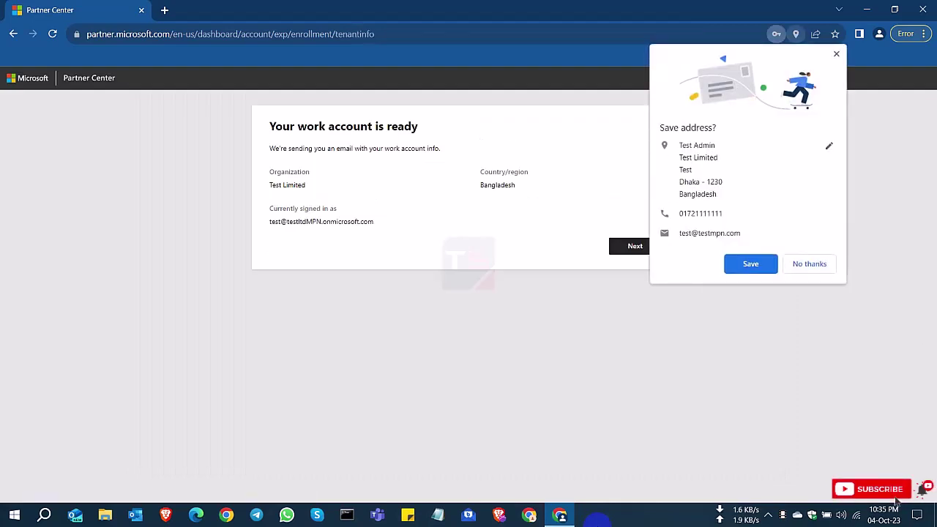
click(809, 264)
click(790, 211)
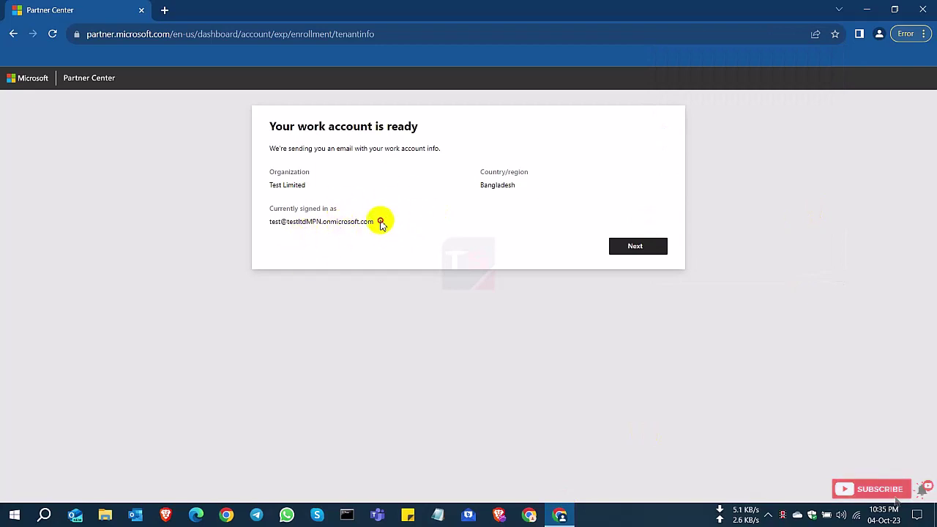
Step: Save the new sign-in address in Notepad and continue past the work-account-ready page
drag(371, 221, 275, 220)
right_click(295, 223)
click(324, 232)
click(437, 517)
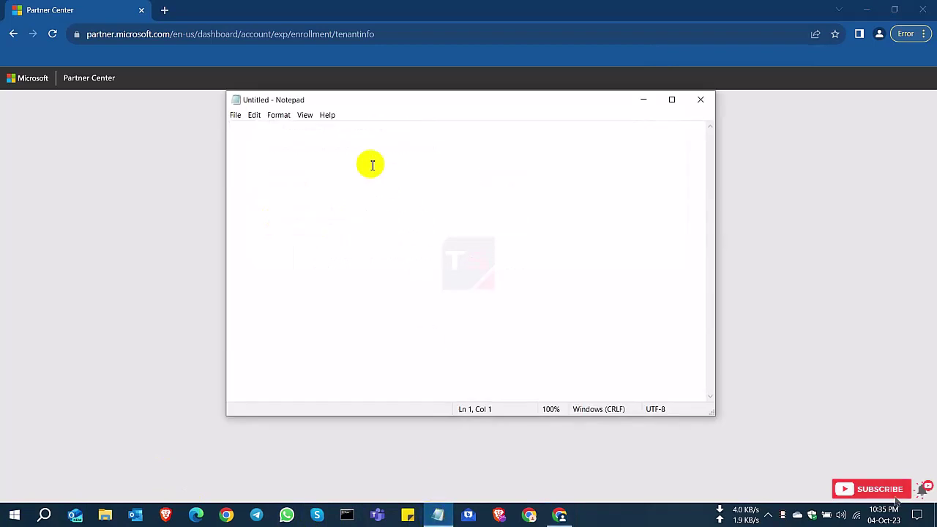
key(ctrl+v)
drag(373, 100, 382, 191)
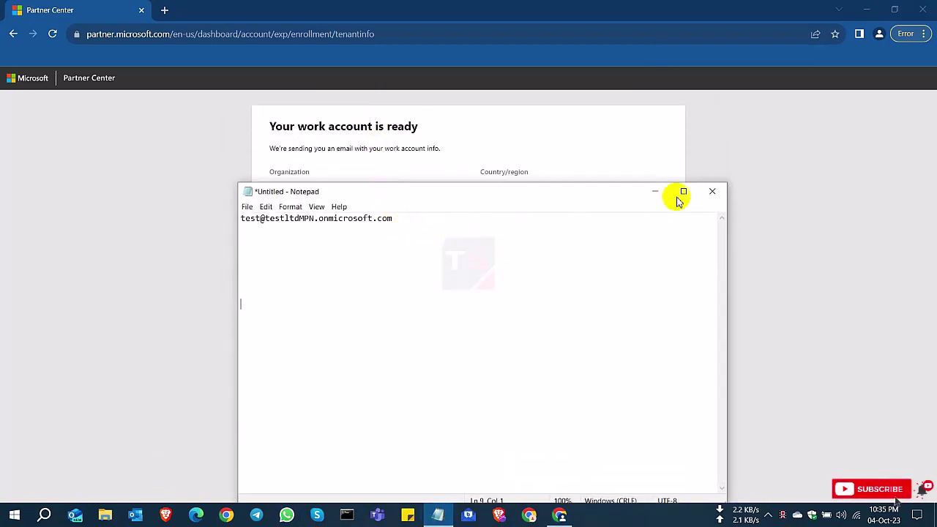
click(655, 193)
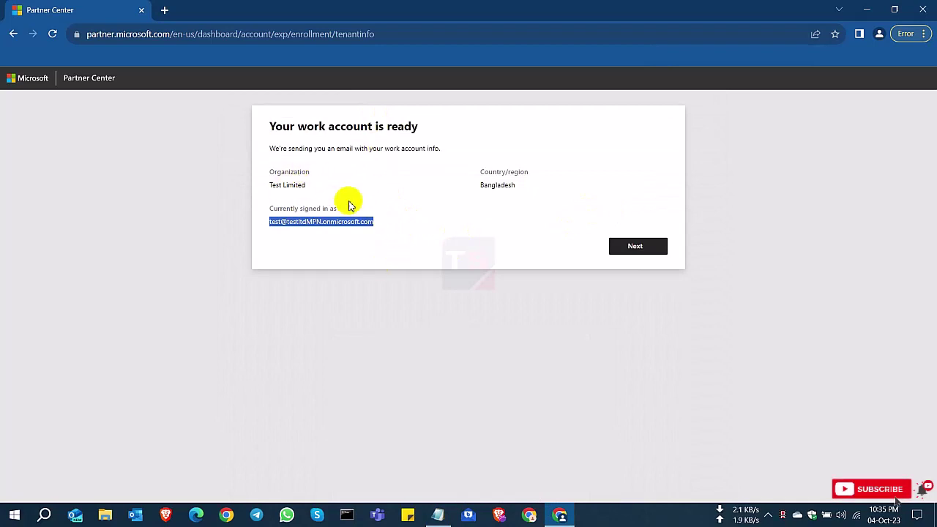
click(634, 247)
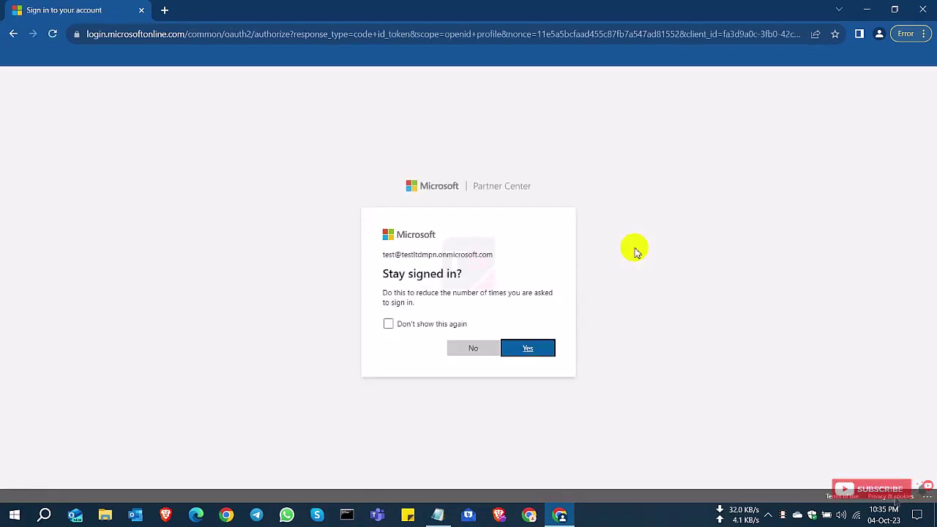
Step: Stay signed in, then select Microsoft AI Cloud Partner Program over the CSP indirect reseller option
drag(383, 254, 479, 256)
click(518, 358)
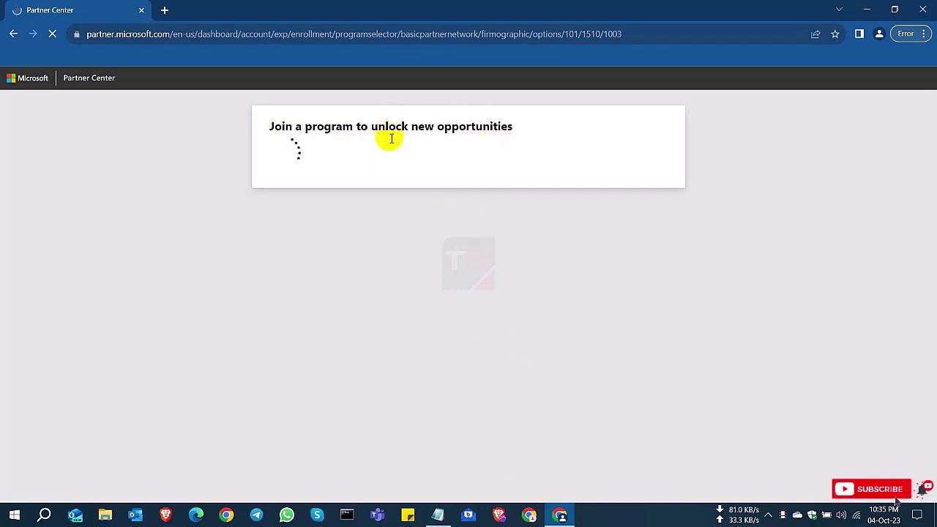
drag(334, 170, 450, 171)
drag(336, 232, 446, 229)
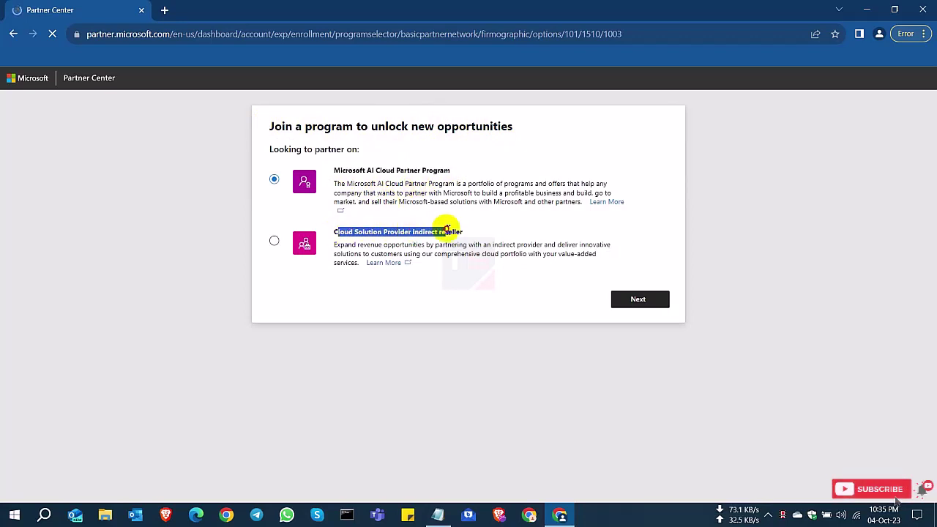
click(276, 243)
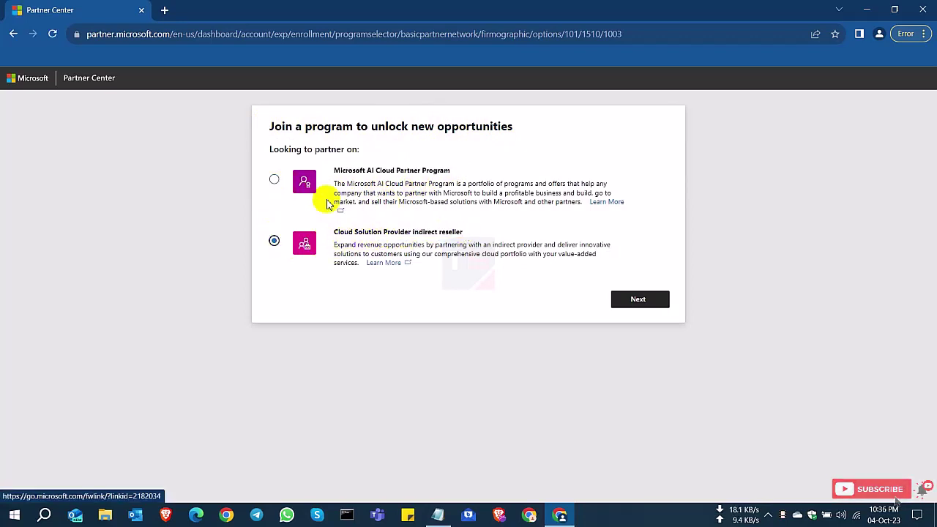
drag(348, 170, 453, 169)
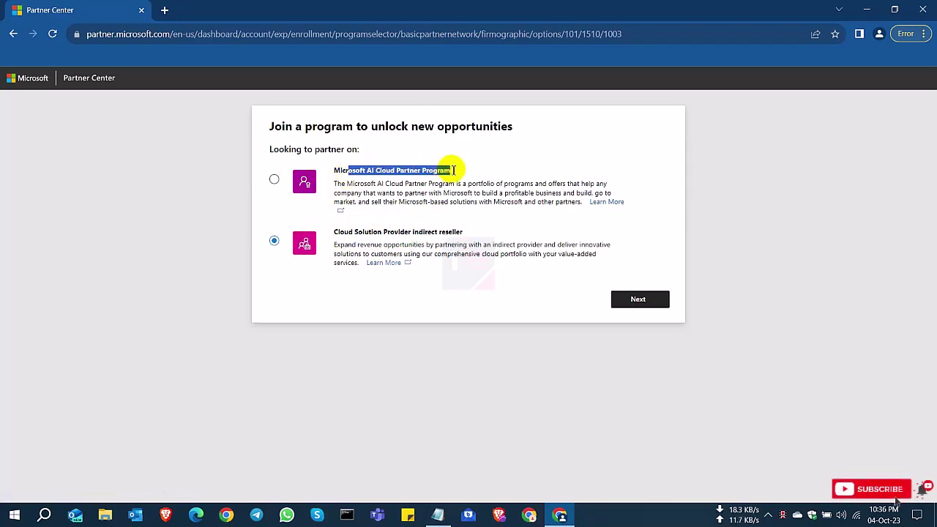
click(275, 181)
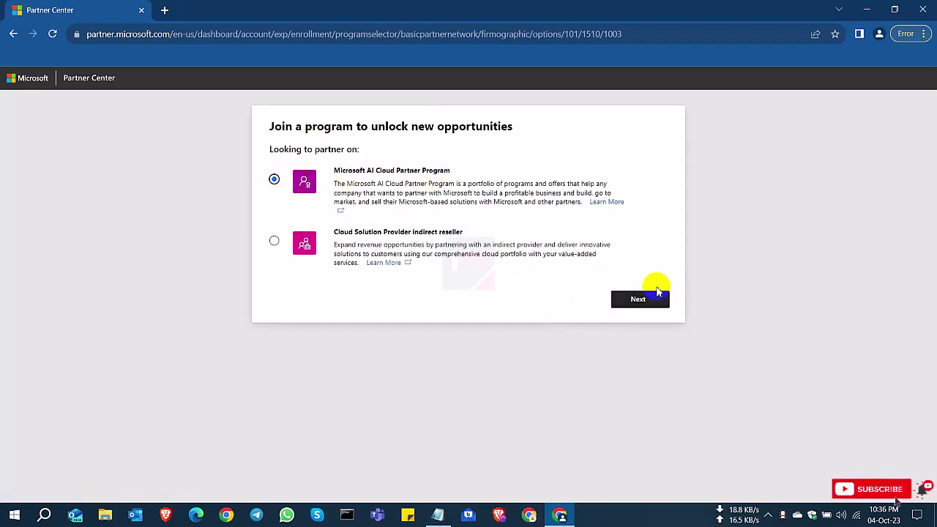
Step: Continue to Company Information and search for the company, which returns no results
click(637, 301)
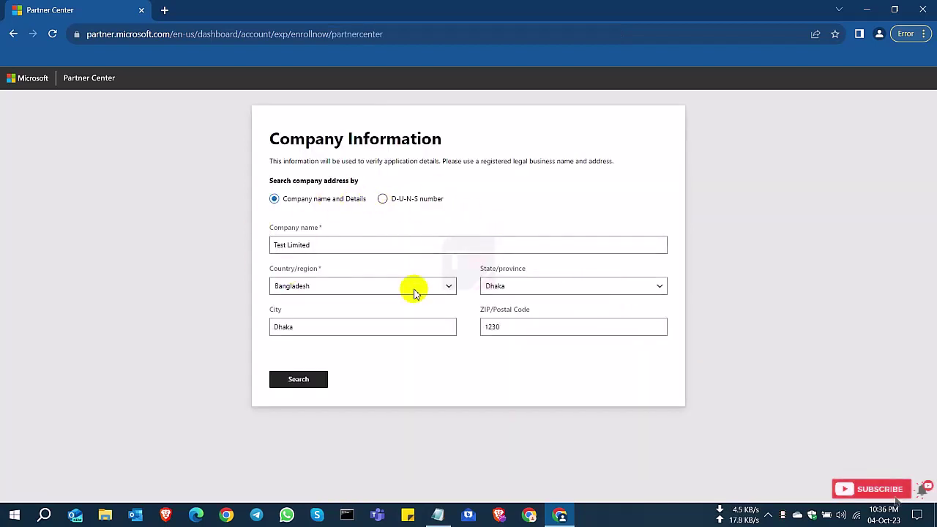
drag(280, 139, 473, 143)
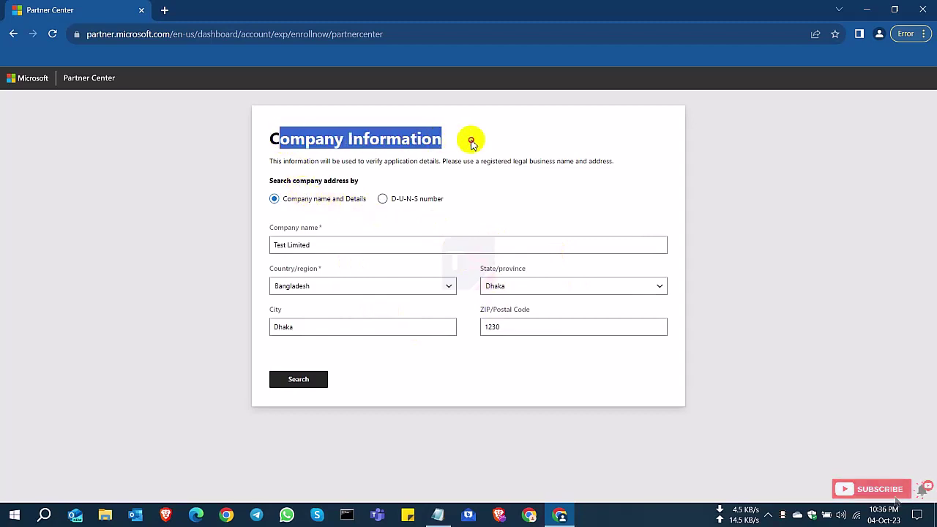
click(305, 380)
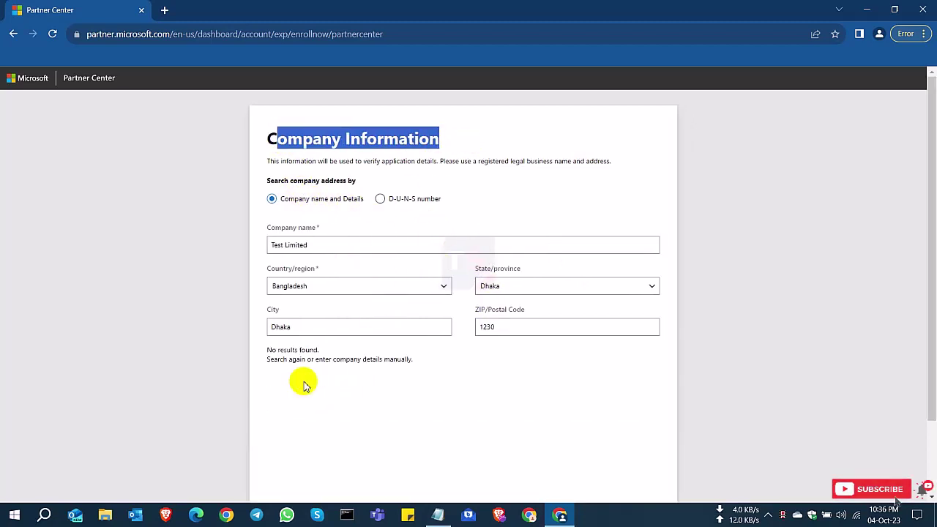
scroll(502, 359, down, 1)
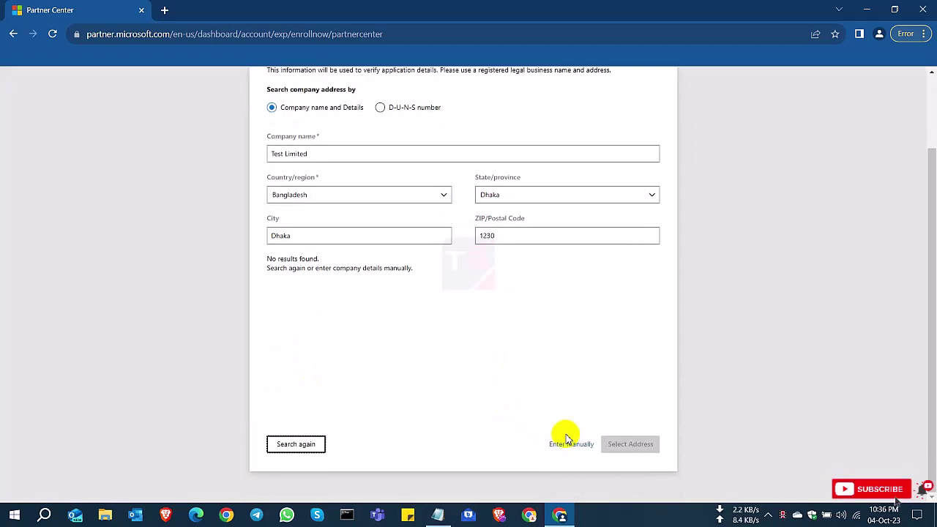
drag(266, 260, 410, 270)
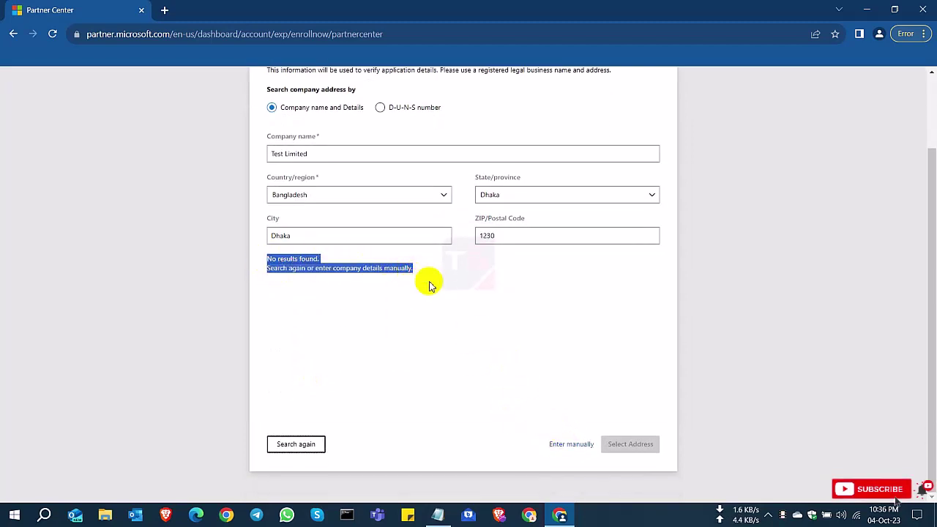
click(420, 286)
Step: Enter the company address manually, add the primary contact phone, and accept the terms
click(562, 446)
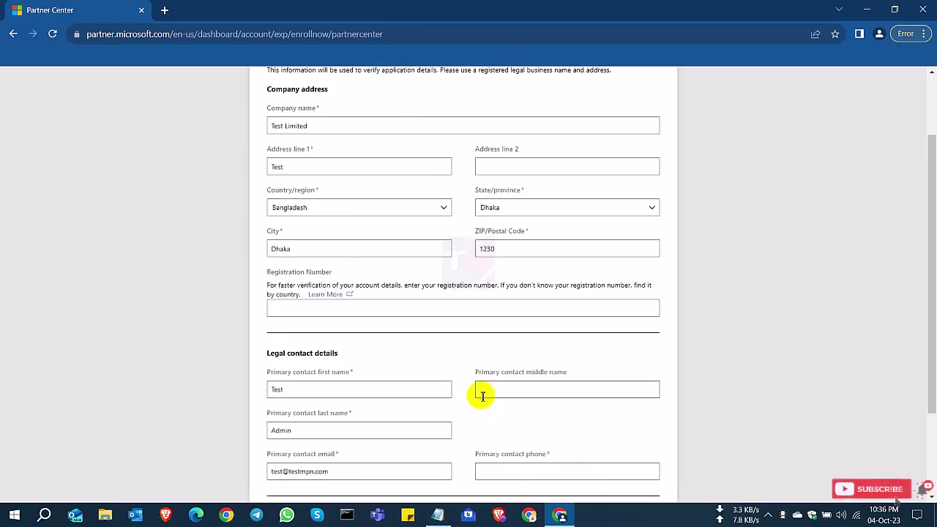
scroll(481, 395, down, 2)
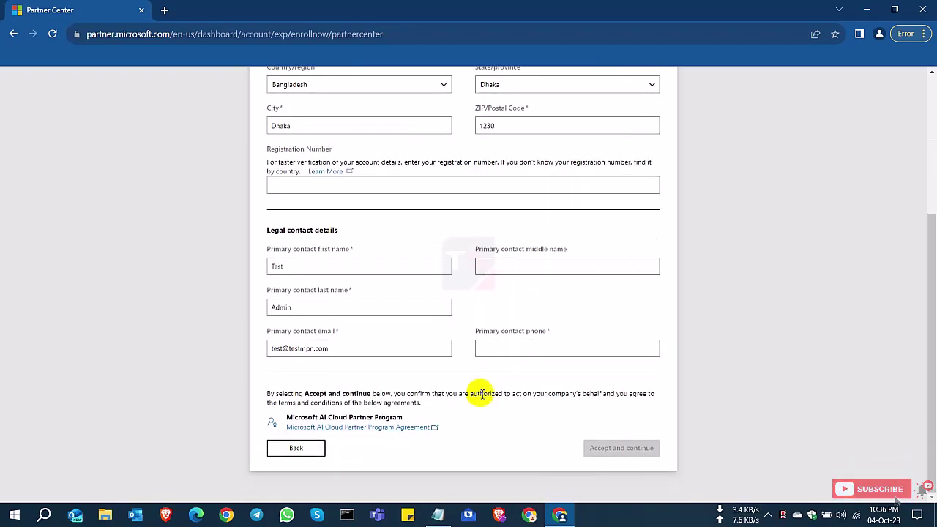
text(0171111111)
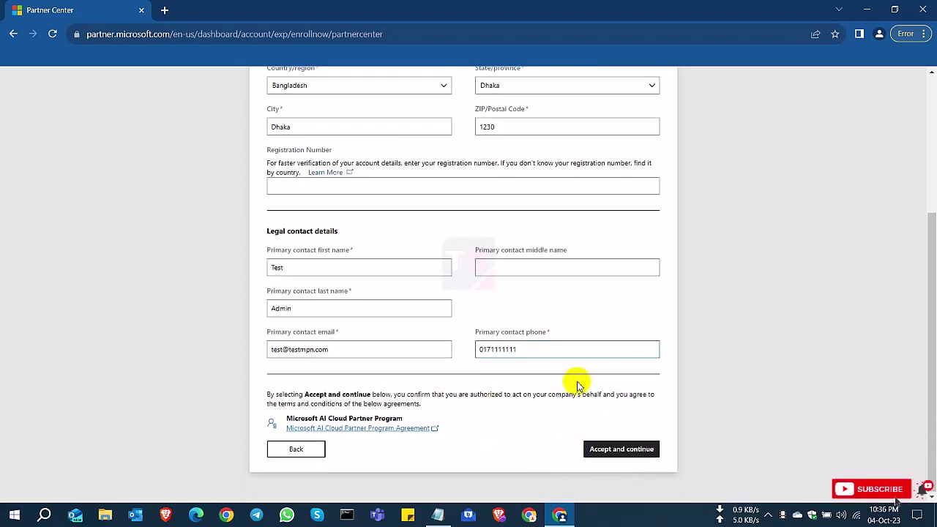
scroll(571, 379, up, 2)
scroll(496, 309, down, 2)
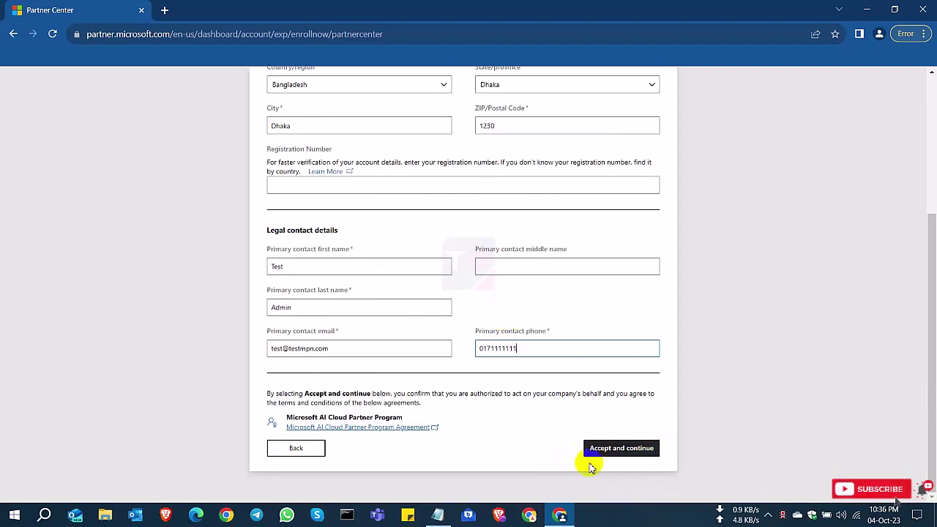
click(621, 450)
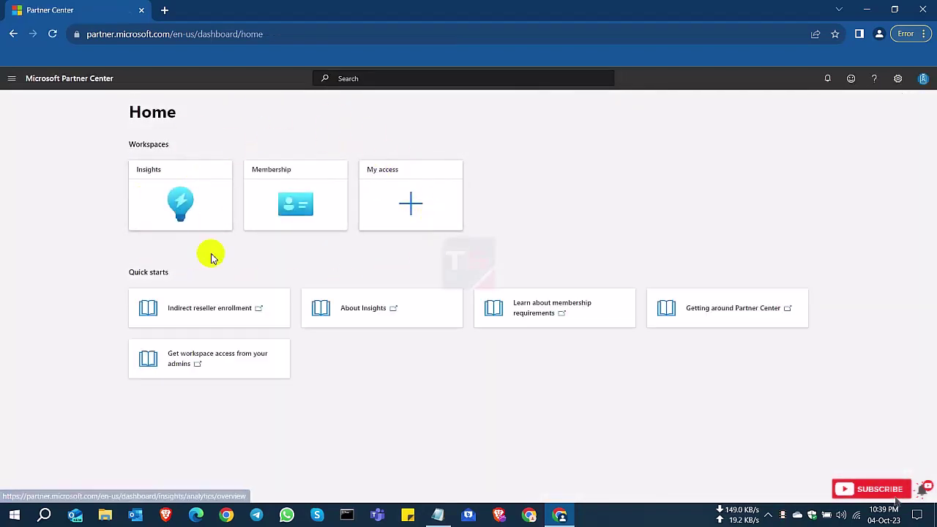
Step: Open the Solutions Partner overview and note its MPN Admin role requirement
mouse_move(272, 180)
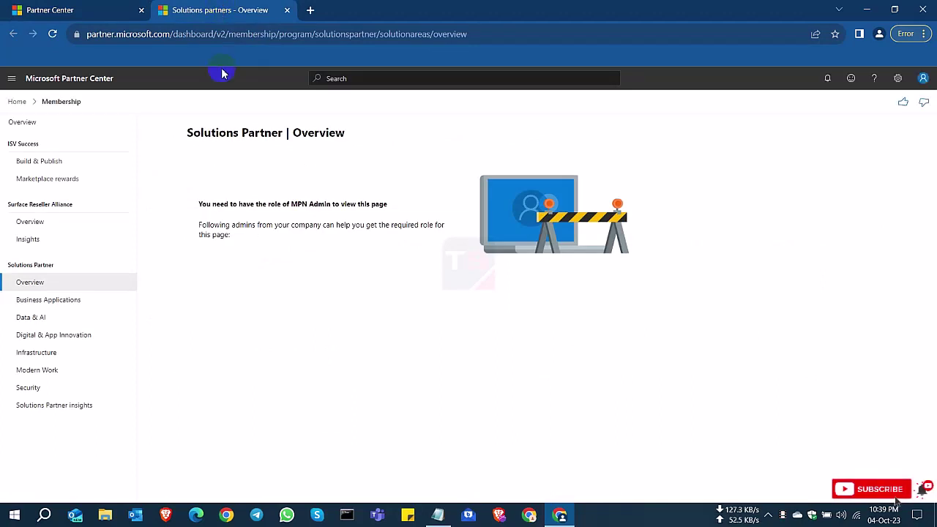
drag(203, 241, 379, 205)
click(239, 233)
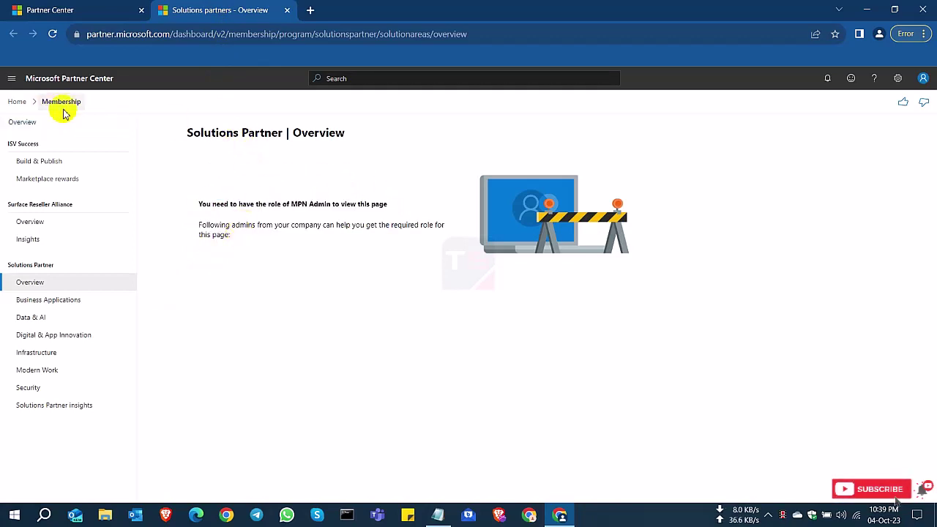
drag(198, 203, 345, 204)
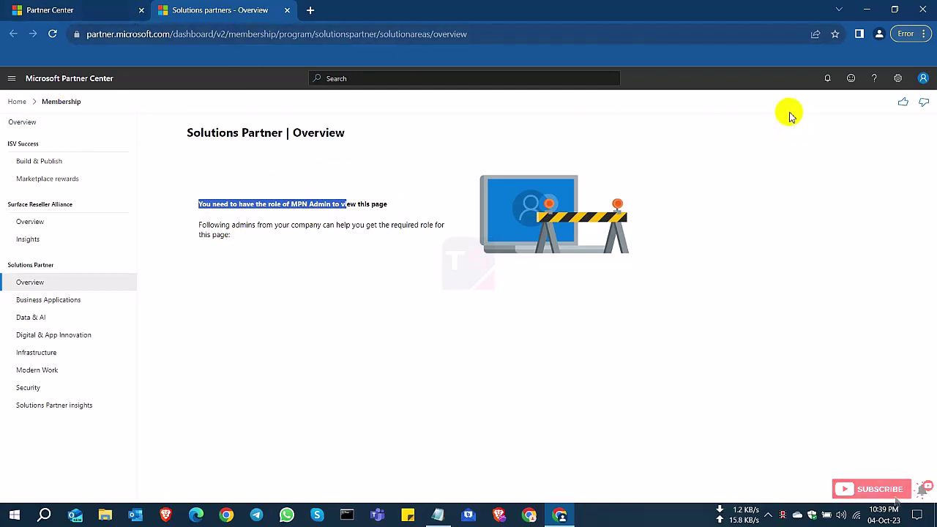
Step: From the Partner Center home, open Account settings and go to Legal info
click(54, 9)
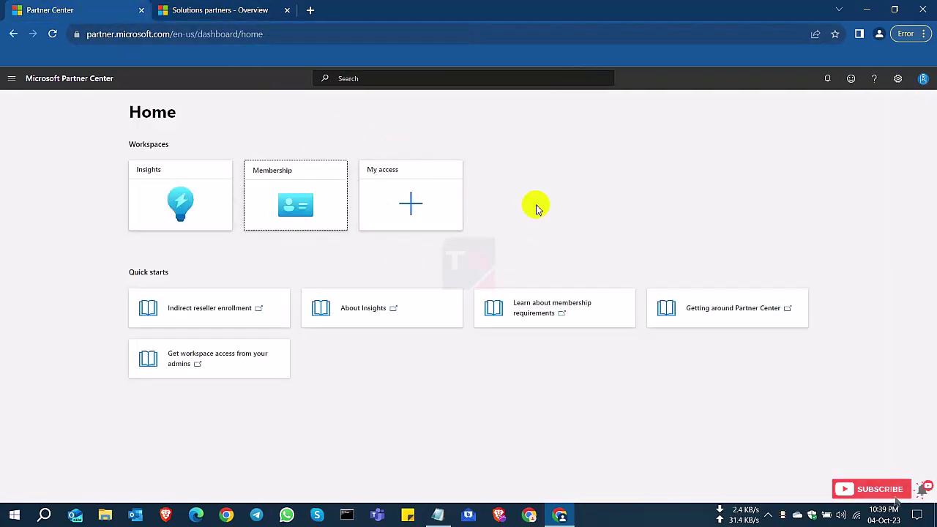
click(898, 80)
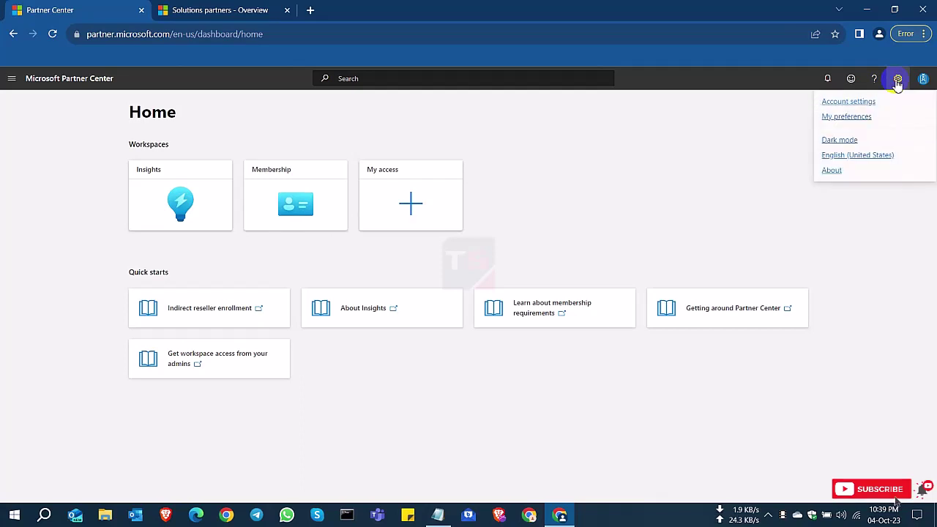
click(850, 103)
mouse_move(349, 192)
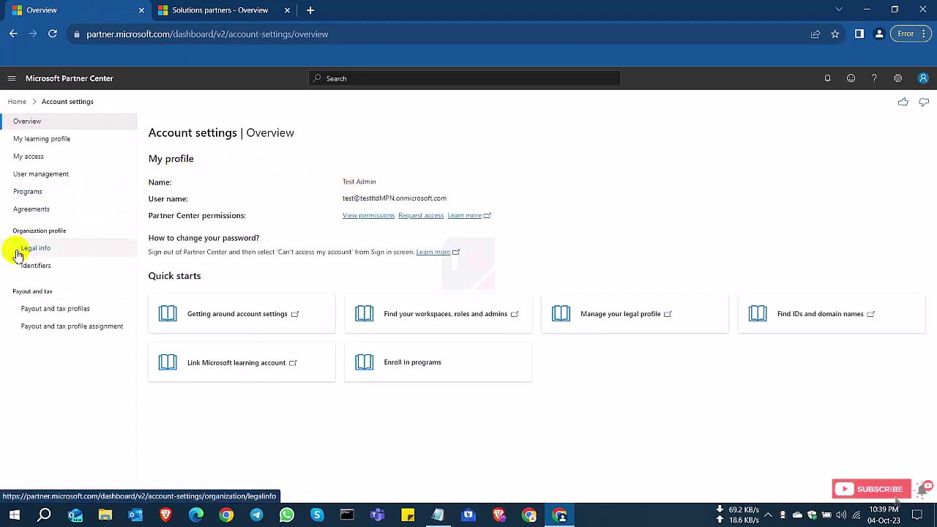
click(56, 249)
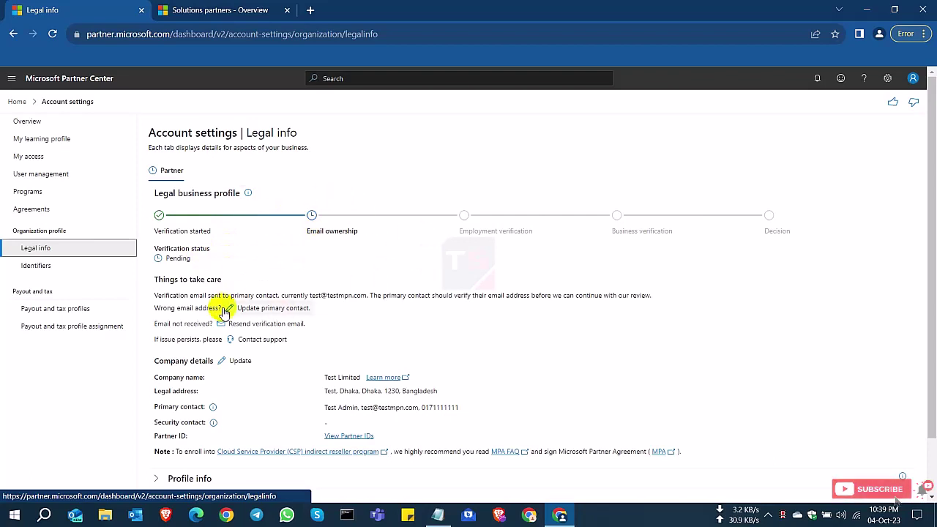
Step: Highlight the primary contact's email and the pending verification email notice
drag(362, 408, 396, 411)
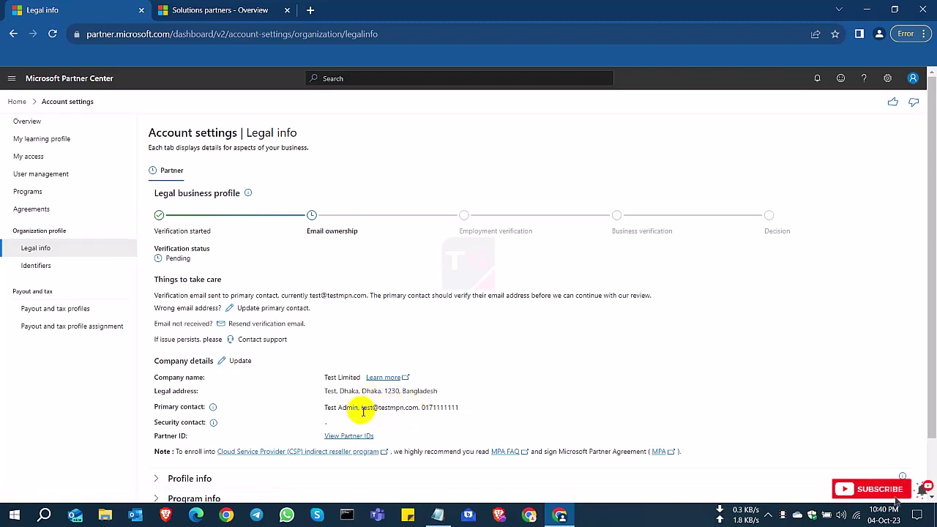
drag(362, 409, 407, 408)
click(379, 408)
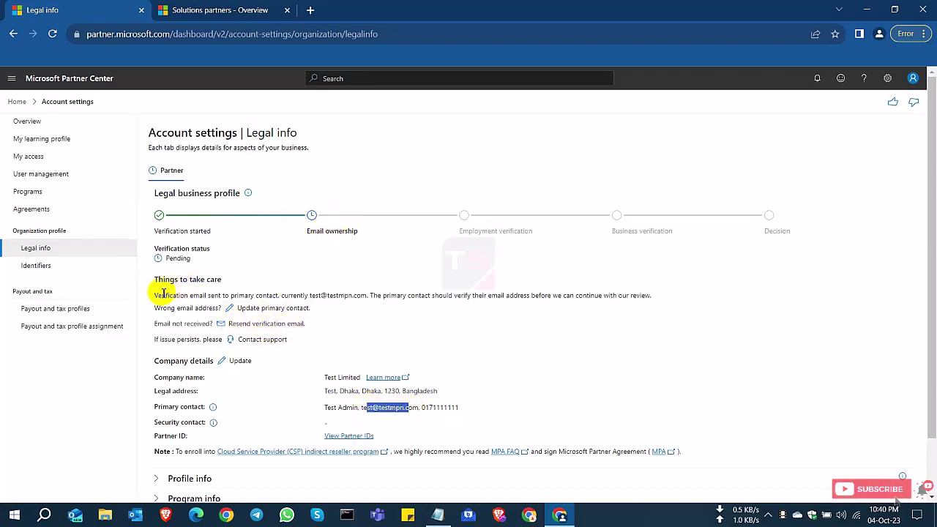
drag(156, 295, 655, 295)
click(396, 282)
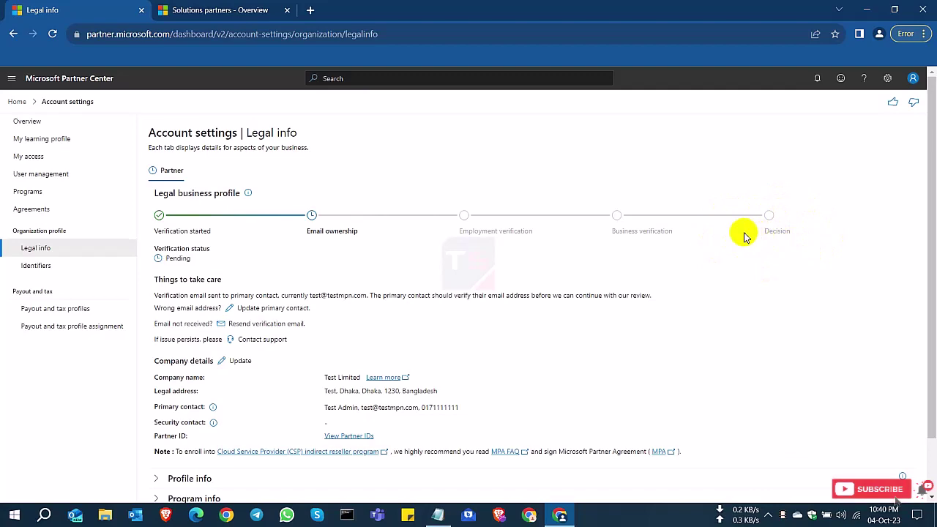
Step: Expand Profile info and point out the email-not-received note
scroll(418, 337, down, 2)
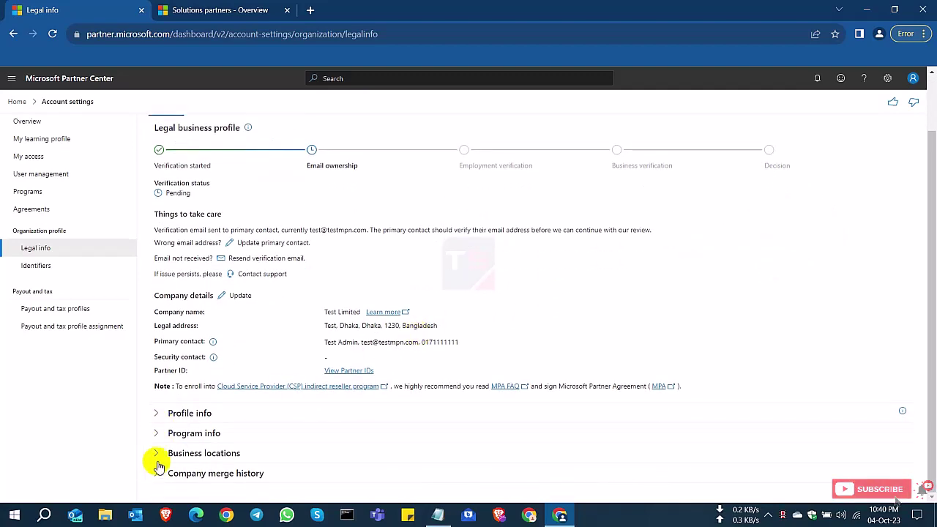
click(155, 413)
scroll(155, 413, down, 2)
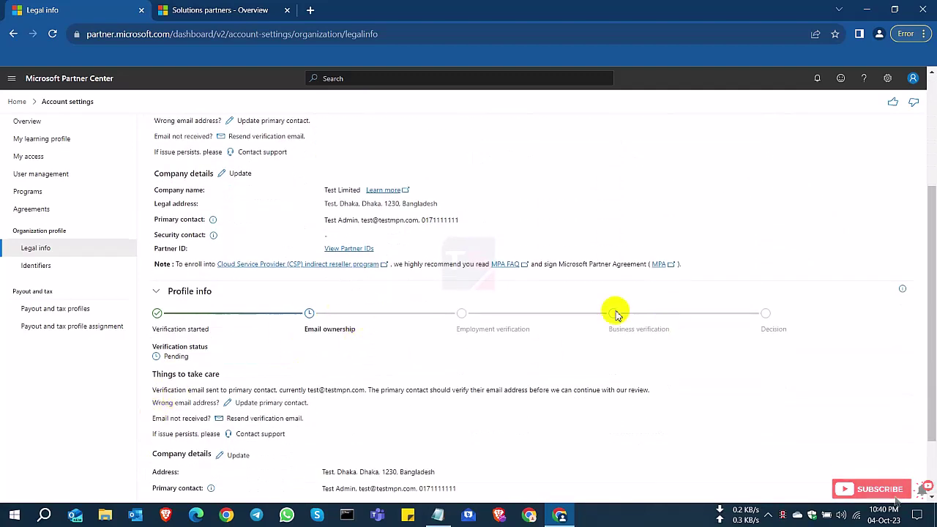
drag(152, 418, 196, 420)
click(373, 366)
Step: Expand Program info and Business locations, scrolling through the single company location
scroll(241, 408, down, 2)
click(158, 432)
scroll(183, 430, down, 1)
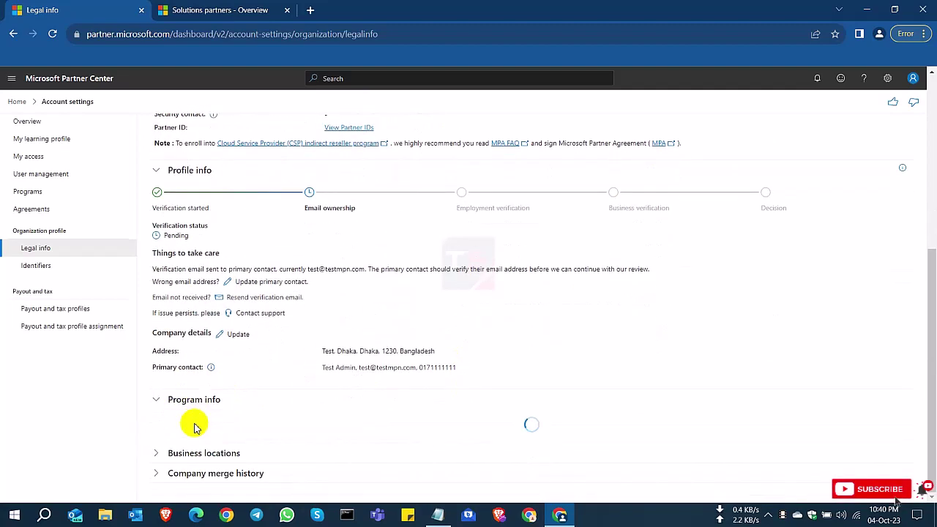
click(158, 454)
scroll(155, 469, down, 1)
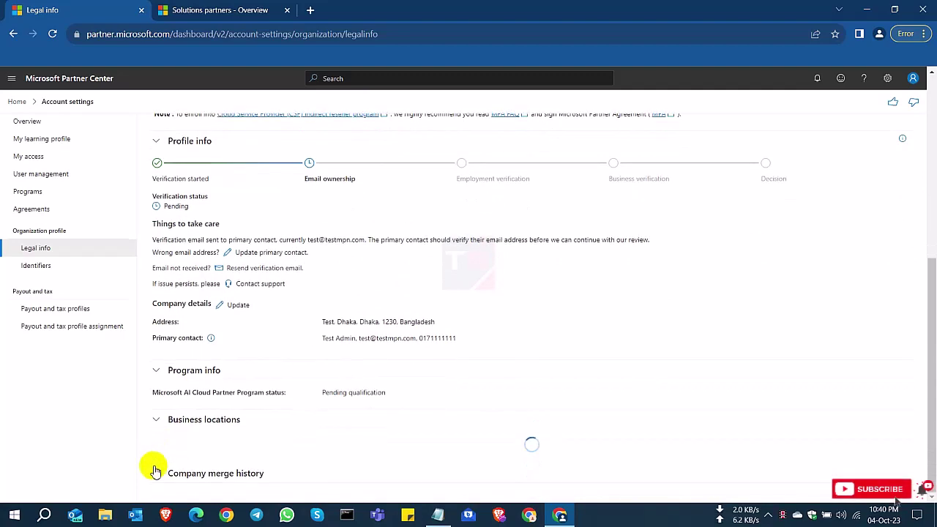
scroll(244, 405, down, 3)
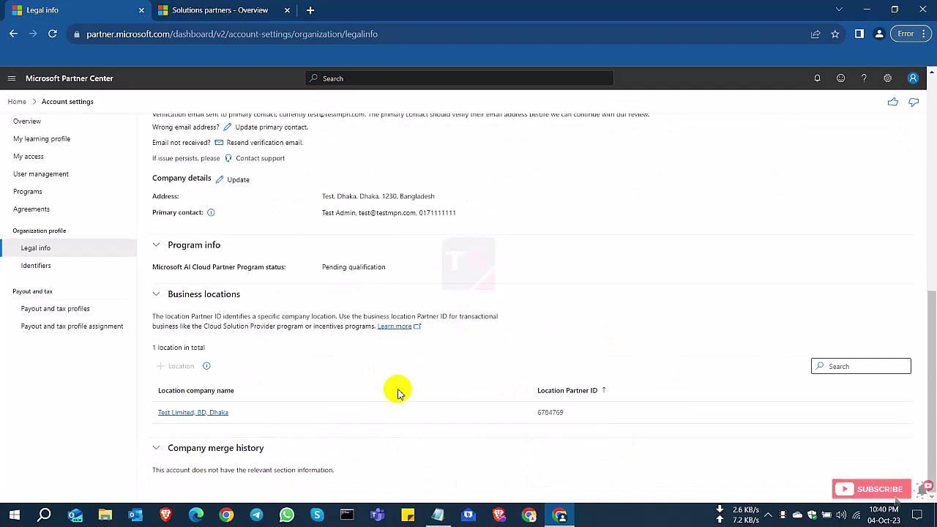
scroll(398, 386, up, 3)
scroll(398, 385, up, 5)
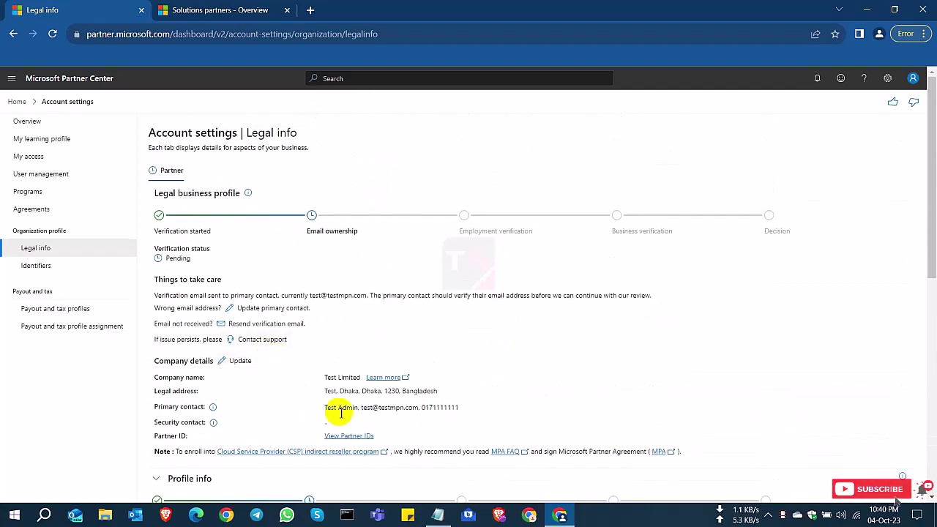
Step: View the signed-in account's details flyout, close it, and return to the top
click(912, 77)
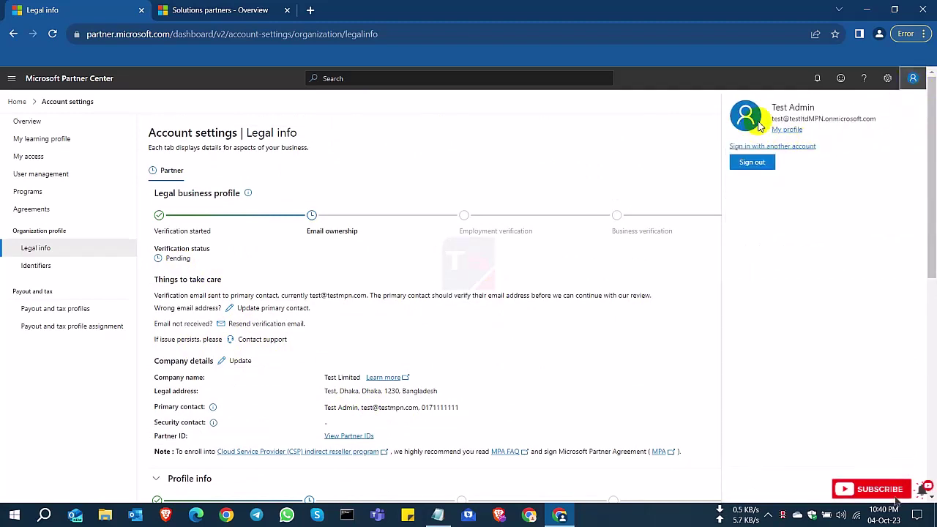
drag(770, 120, 875, 118)
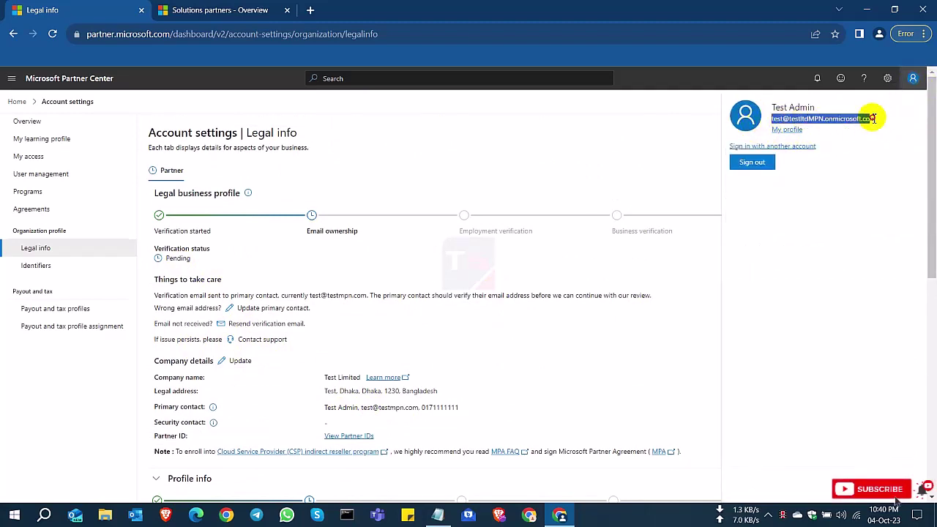
click(635, 144)
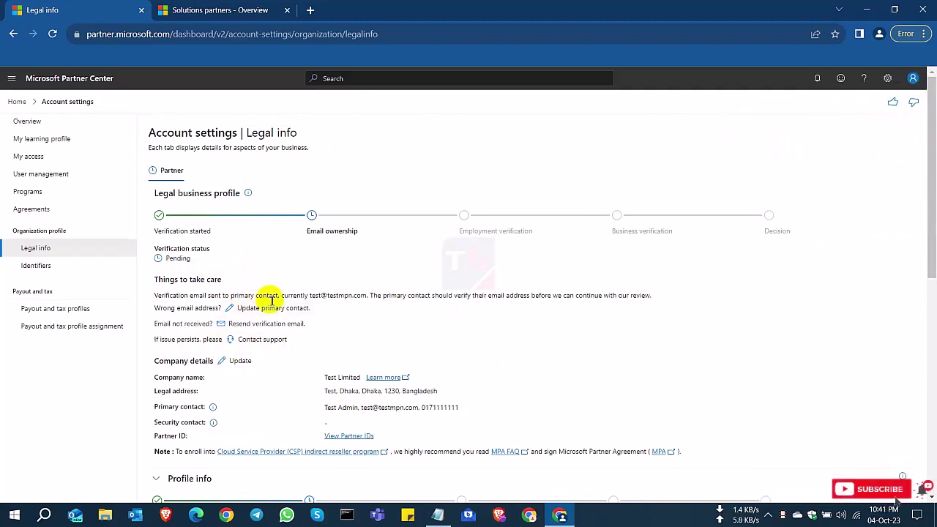
click(166, 170)
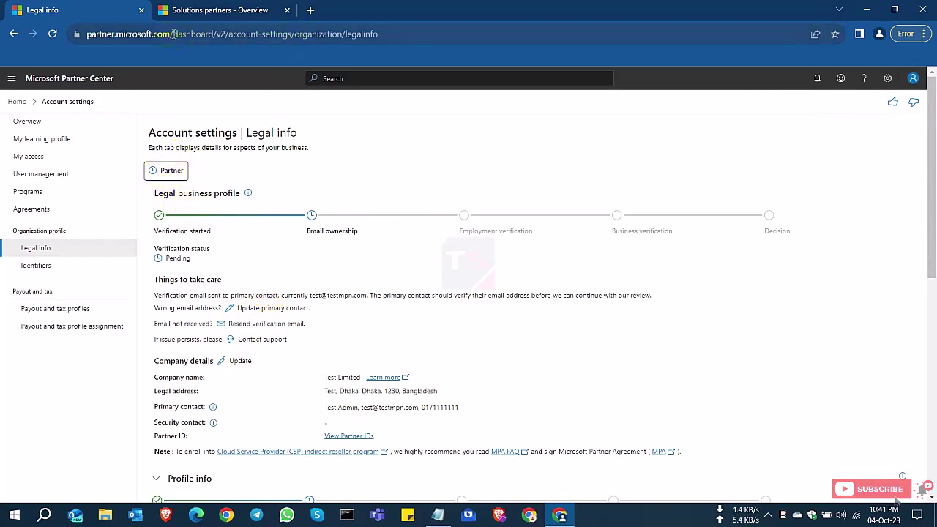
Step: Go to the partner.microsoft.com home page and close the Solutions partners tab
drag(174, 34, 428, 33)
key(BackSpace)
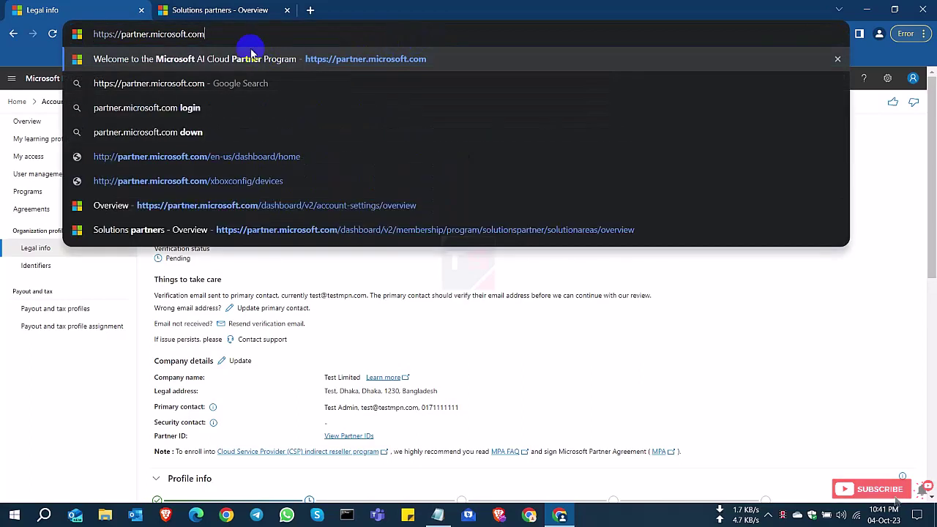
drag(207, 34, 117, 34)
key(Return)
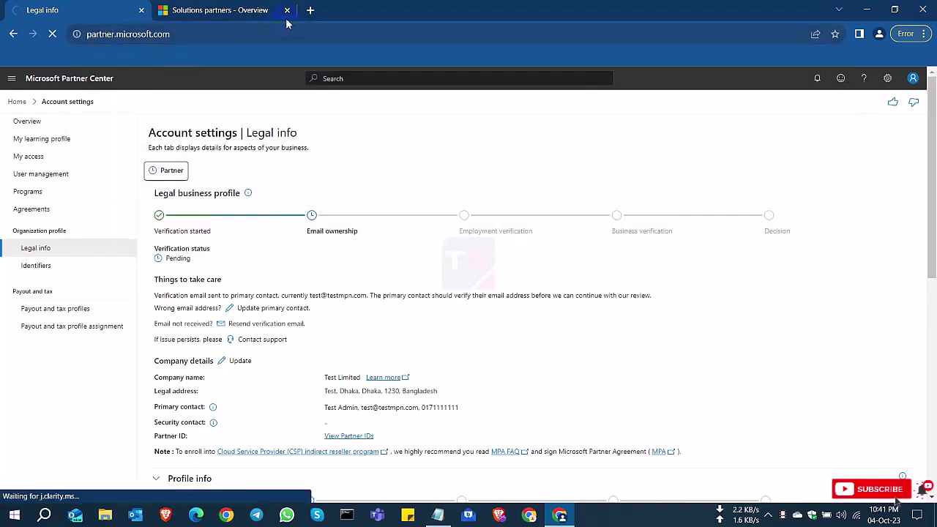
click(287, 11)
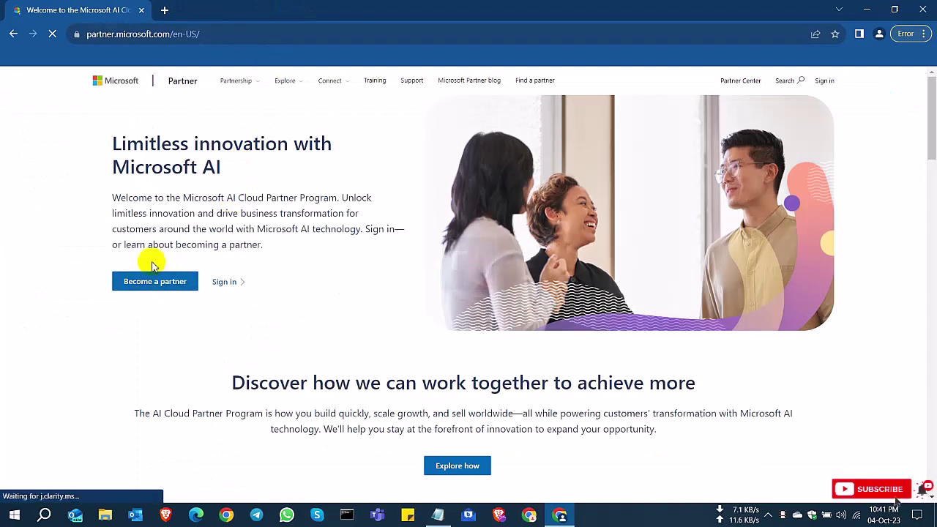
Step: Start Become a partner enrollment, choosing Resell as the partnering option
click(156, 284)
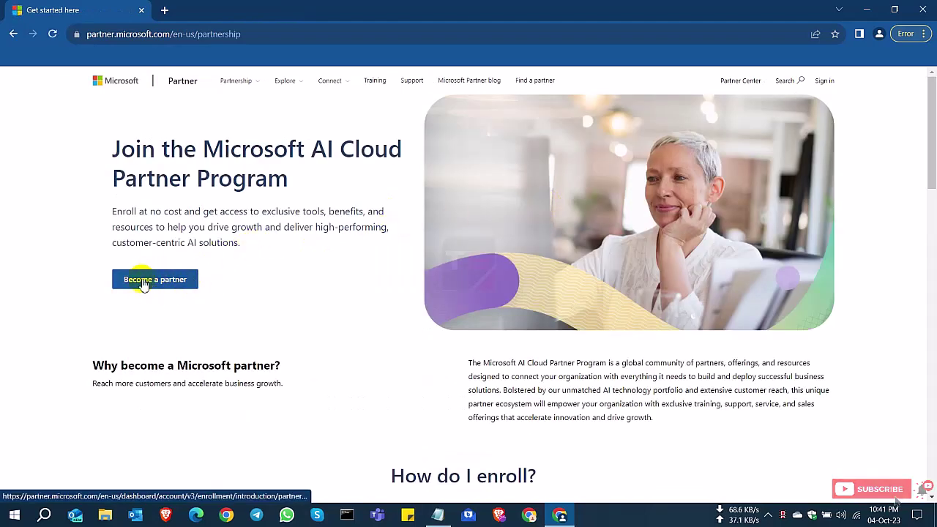
click(167, 284)
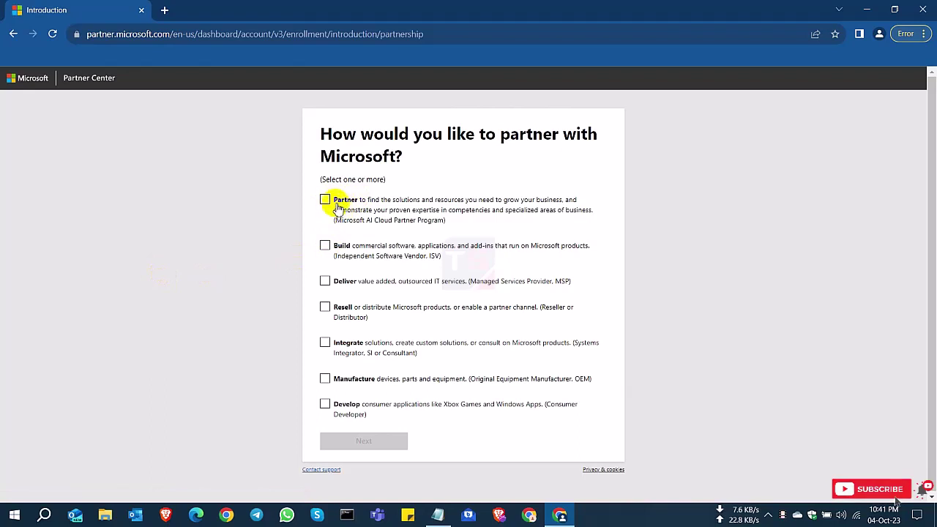
click(325, 307)
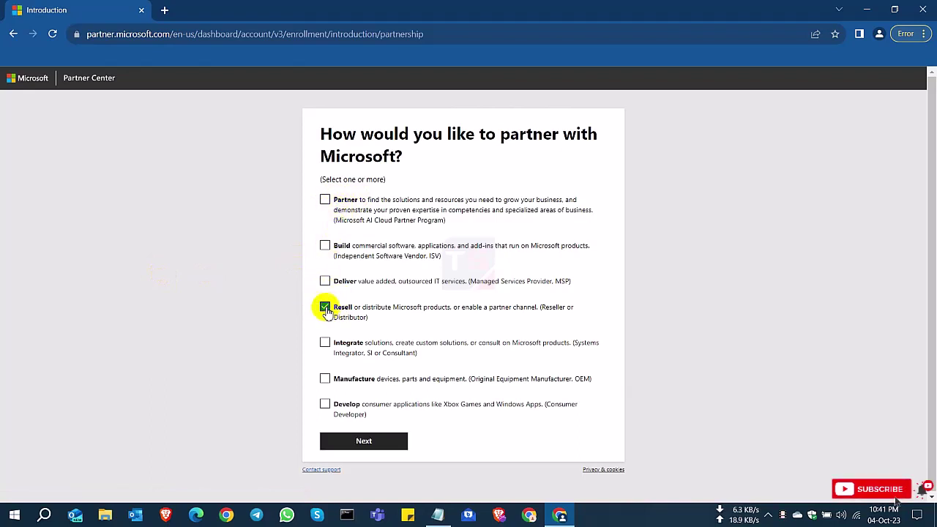
click(364, 443)
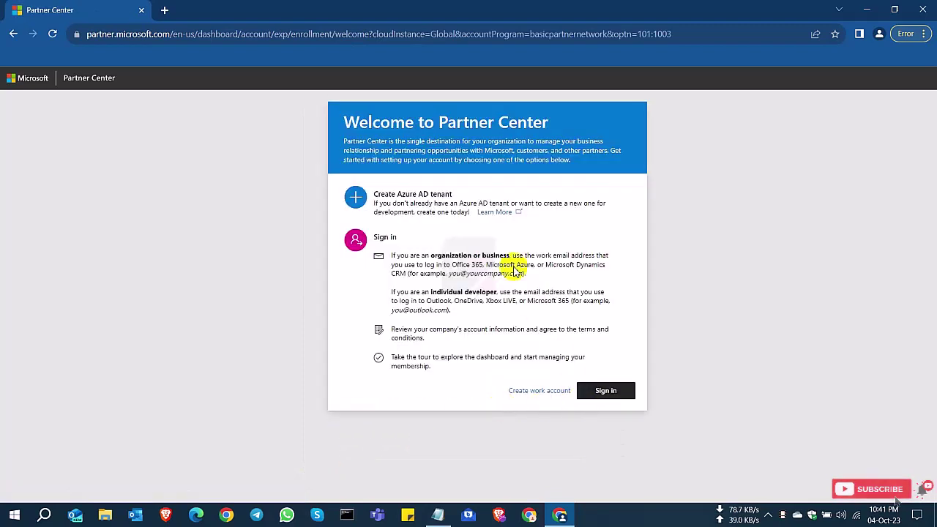
Step: Sign in with the existing Test Limited work account, review the welcome-back details, and continue
click(605, 393)
click(605, 396)
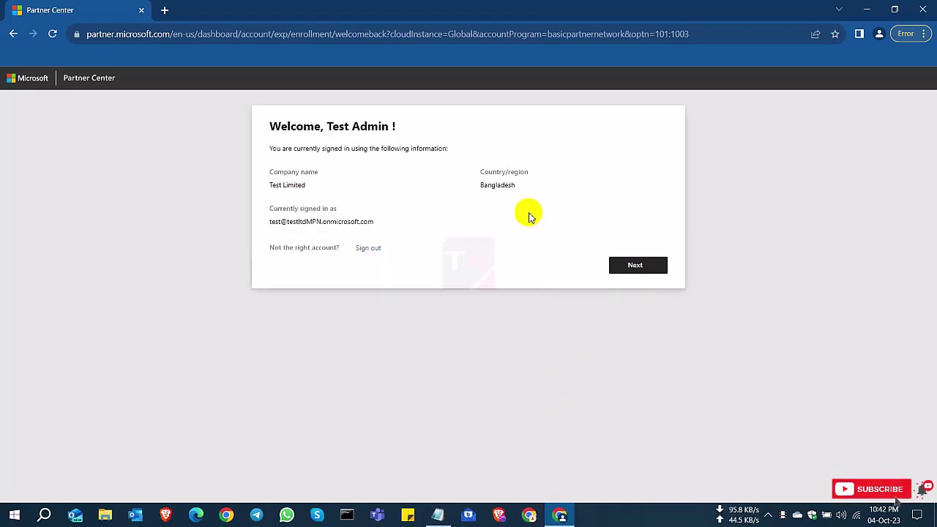
drag(280, 127, 418, 125)
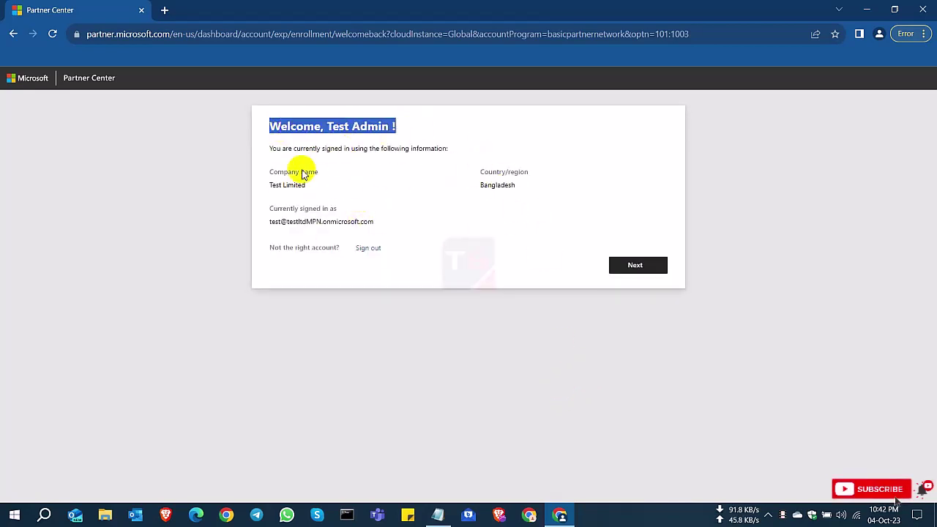
drag(268, 171, 519, 189)
drag(269, 221, 418, 235)
click(601, 263)
click(645, 265)
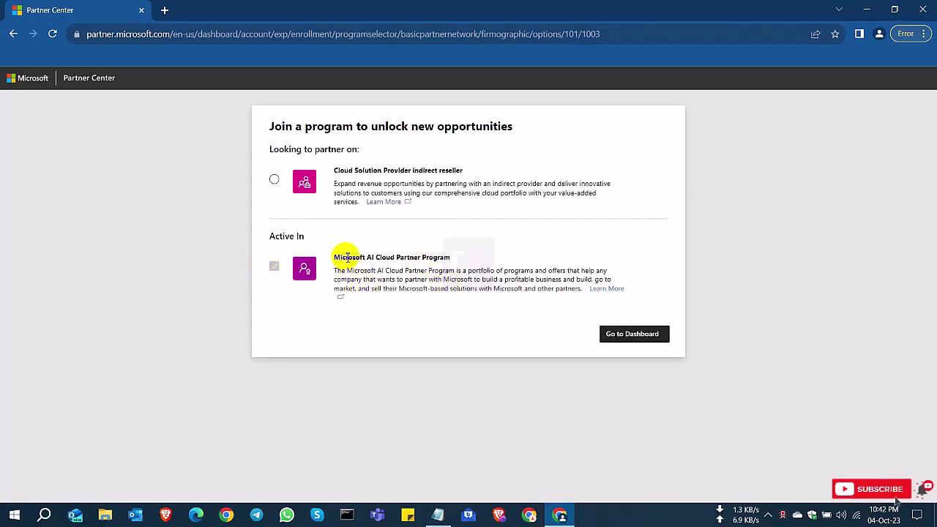
Step: Select the Cloud Solution Provider indirect reseller program and proceed
drag(352, 258, 439, 257)
click(268, 301)
drag(387, 171, 467, 173)
click(446, 173)
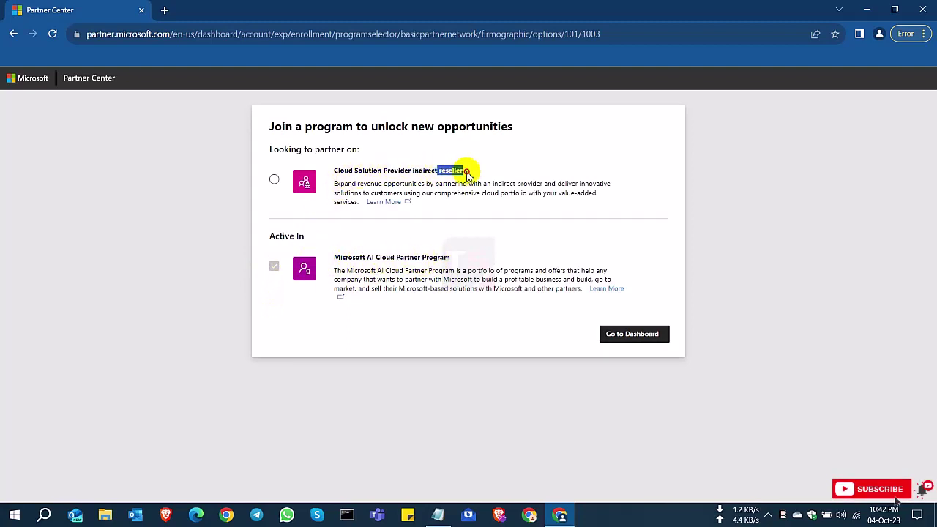
click(275, 181)
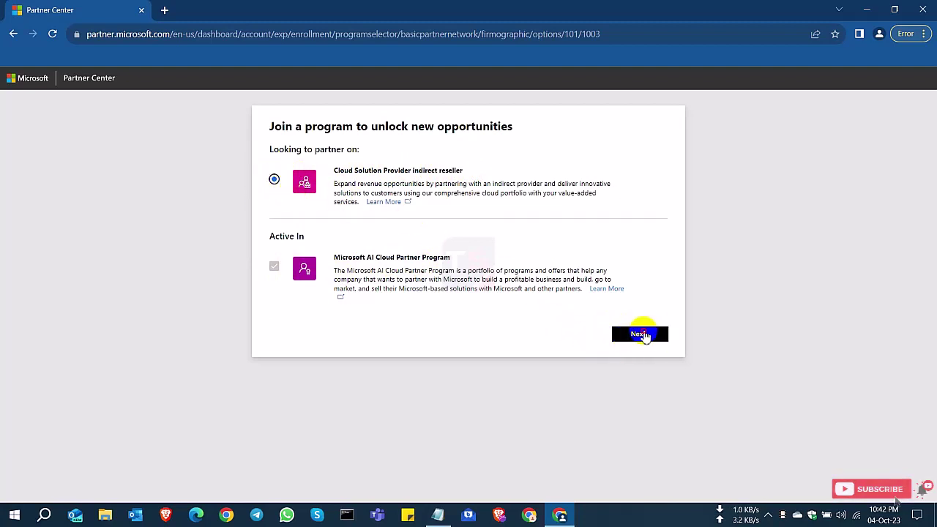
click(637, 334)
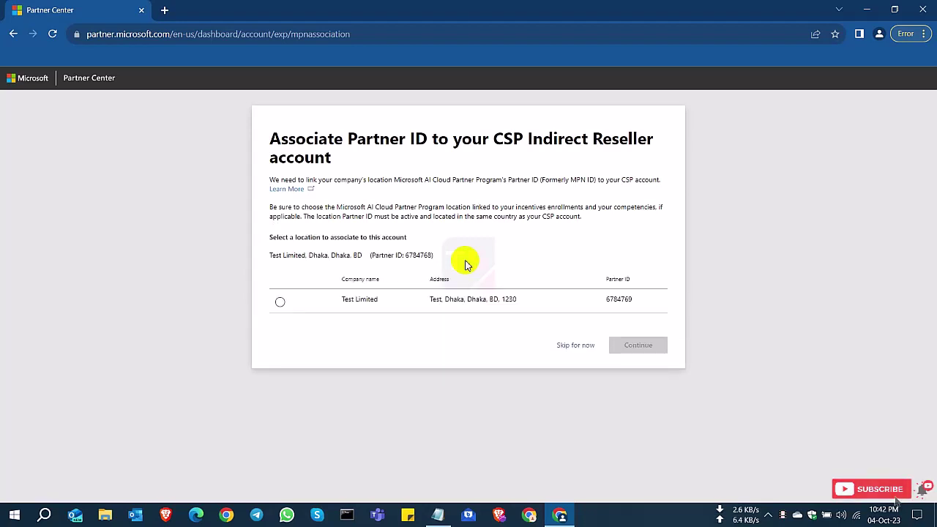
Step: Choose the Test Limited location and its Partner ID for the CSP Indirect Reseller account
drag(271, 138, 306, 139)
drag(439, 138, 620, 138)
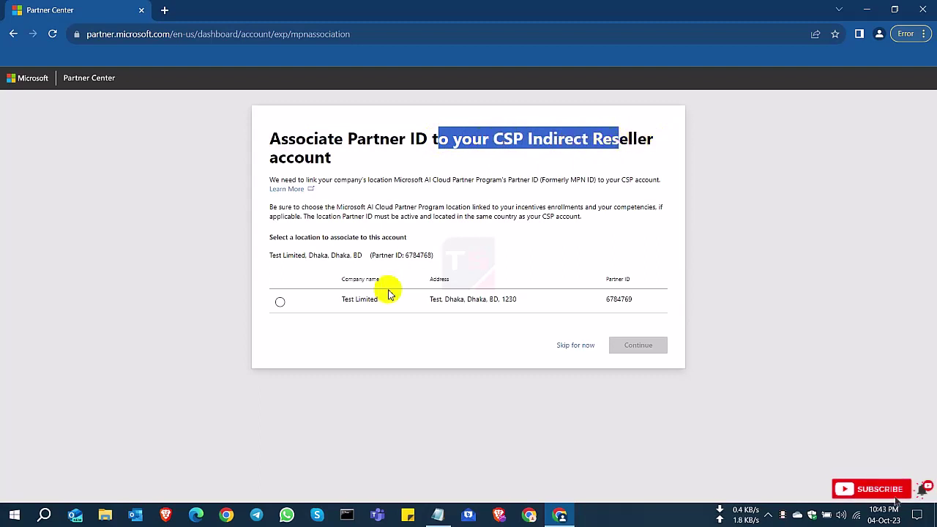
double_click(622, 300)
drag(436, 256, 268, 261)
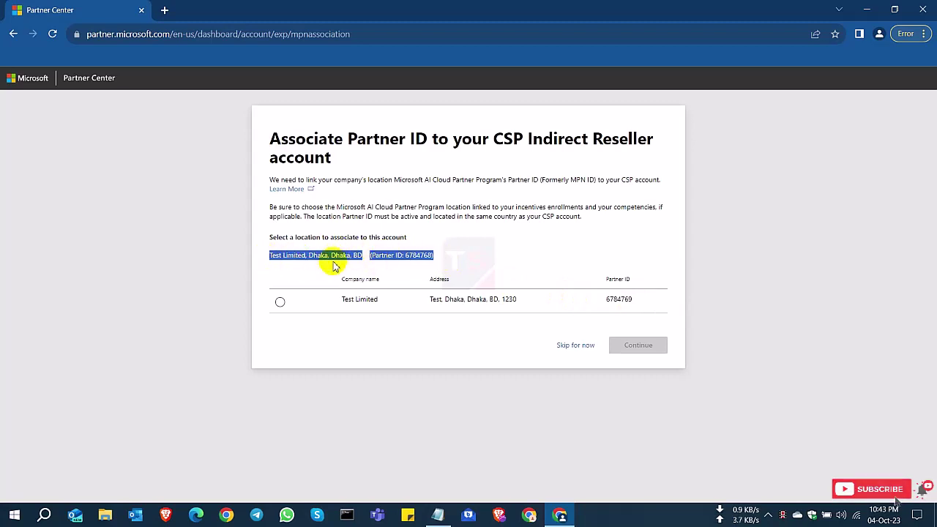
click(339, 325)
click(280, 302)
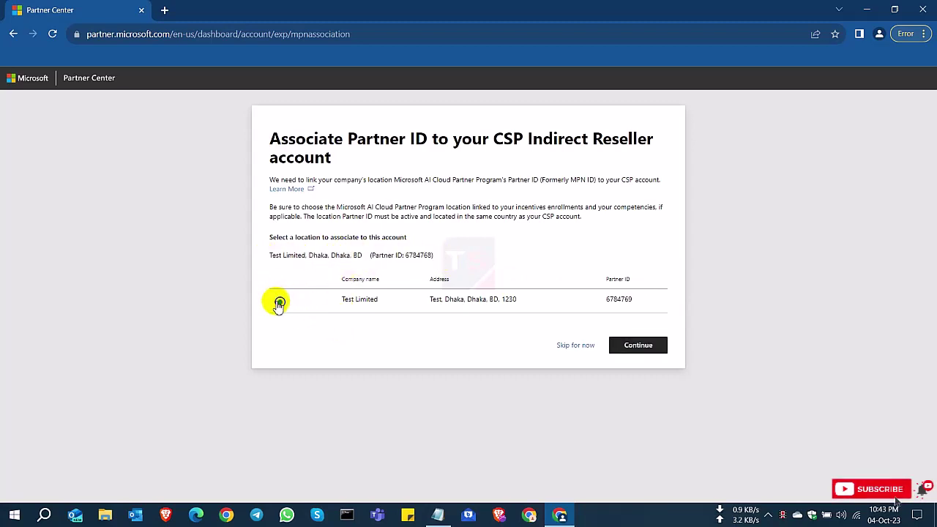
click(629, 346)
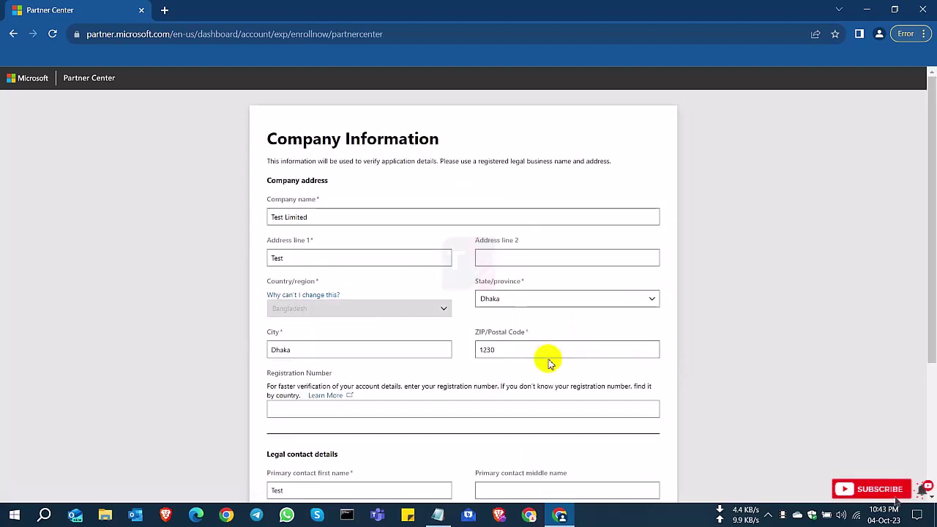
scroll(546, 359, down, 3)
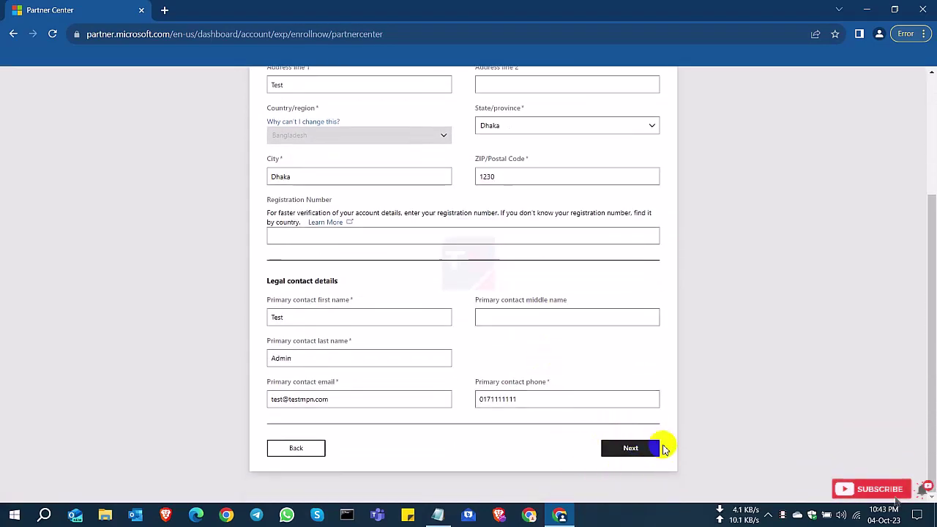
click(634, 452)
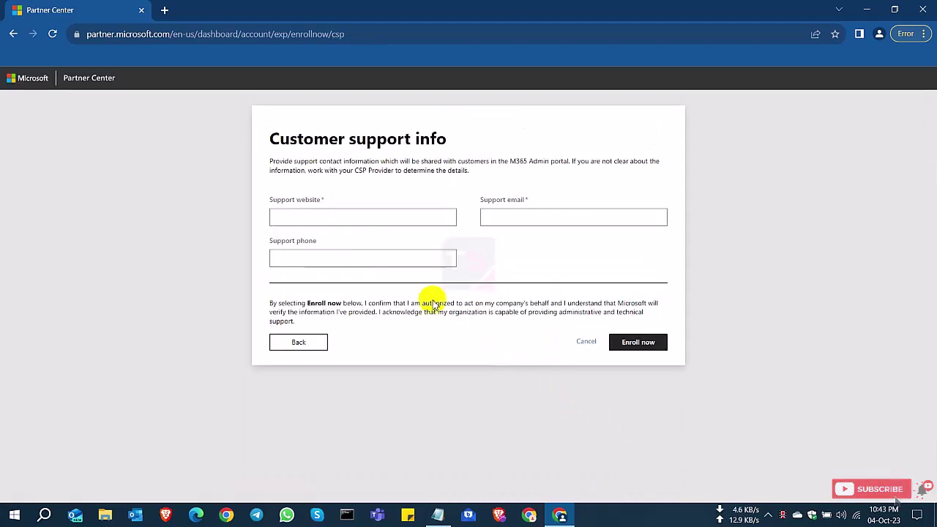
click(337, 219)
text(ww)
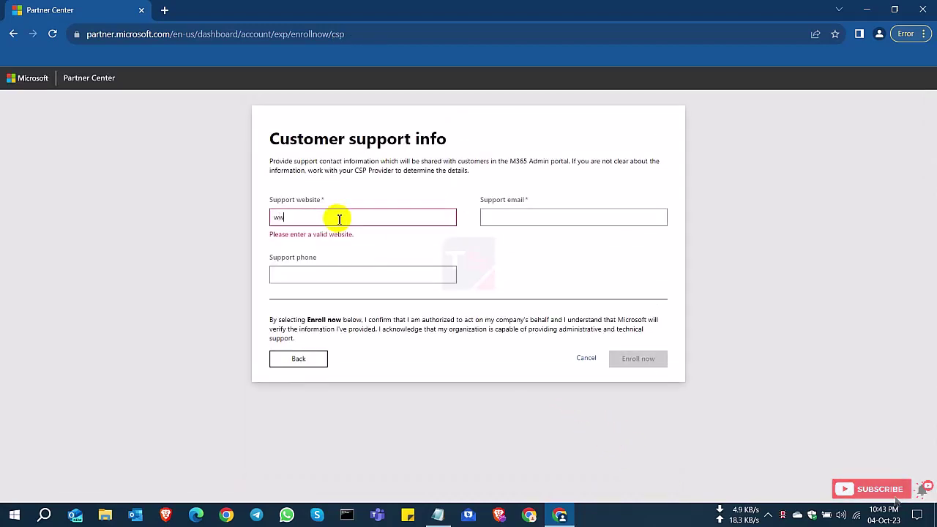
text(w.test.com)
click(524, 214)
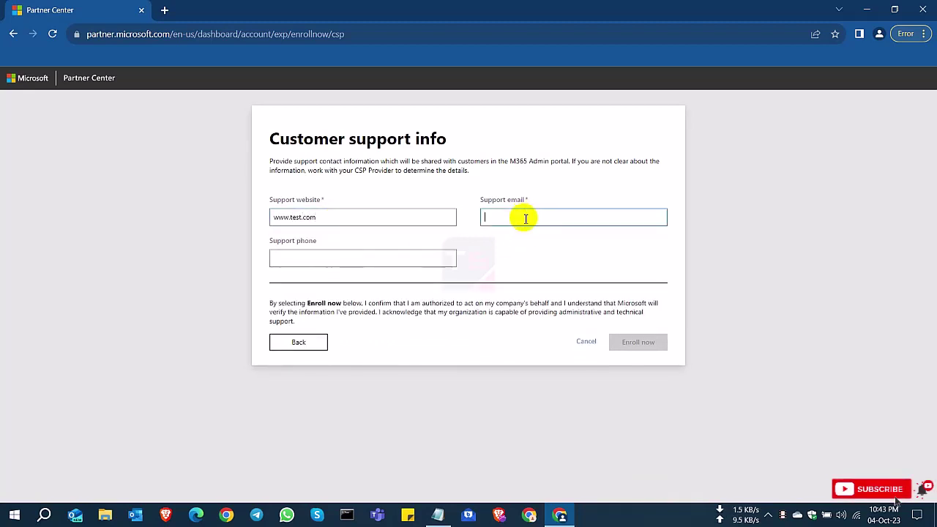
text(support@)
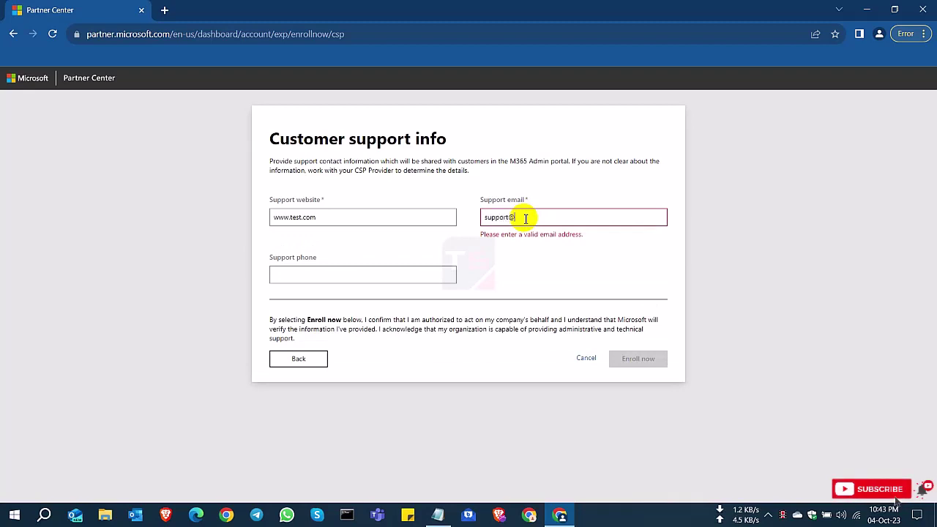
text(test.com)
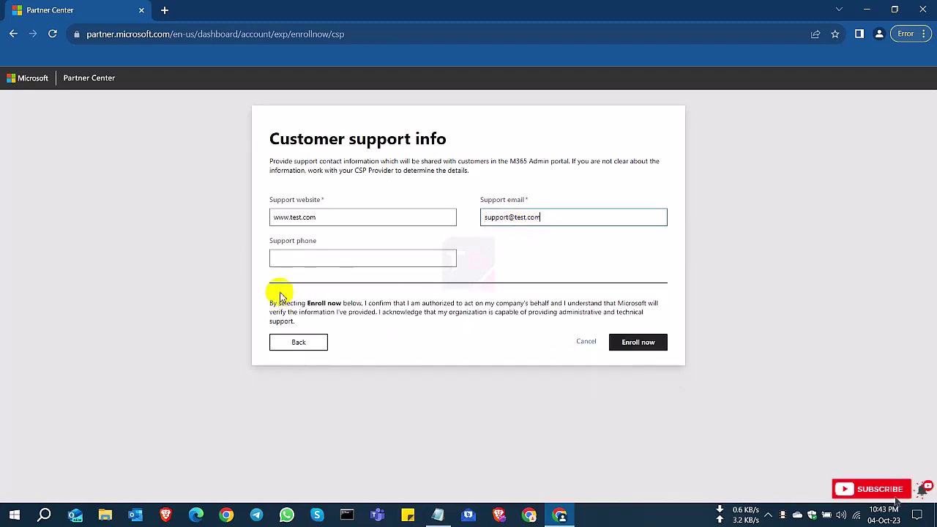
click(348, 256)
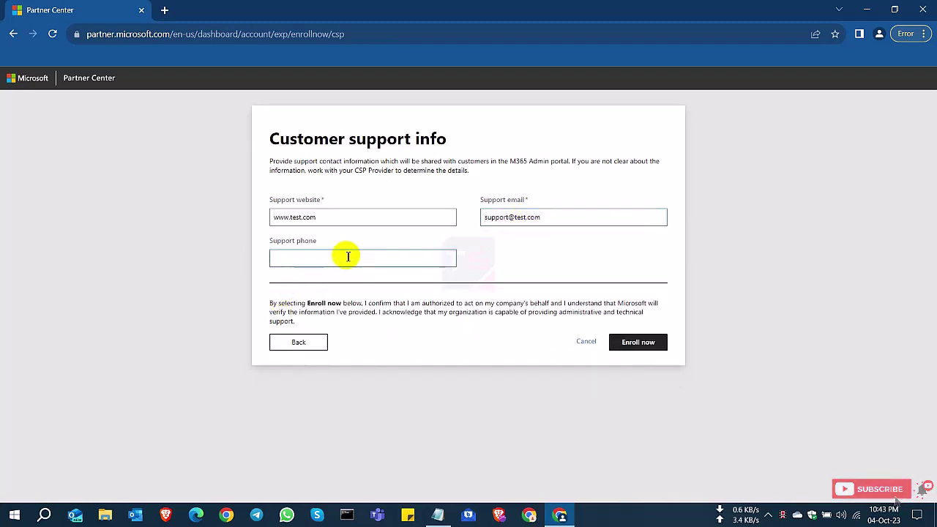
text(0171111111)
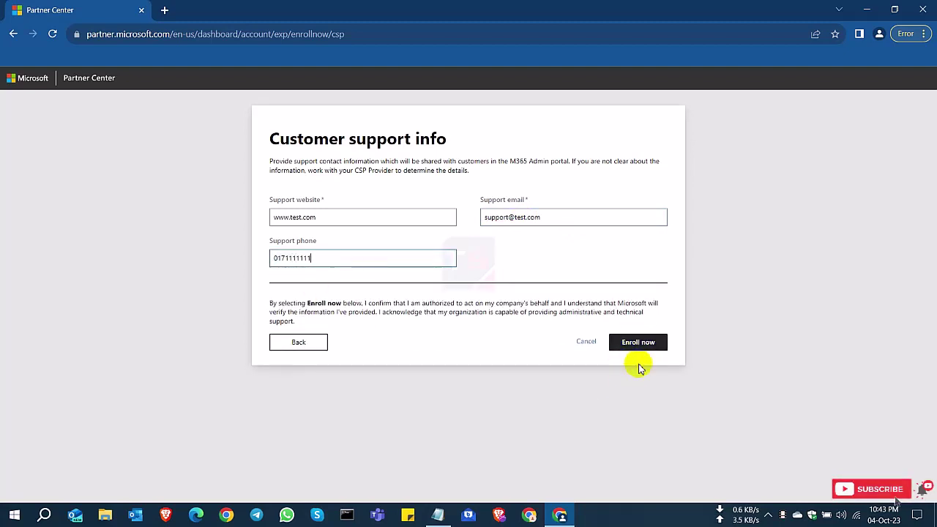
Step: Submit the CSP enrollment and acknowledge the primary contact e-mail verification notice
click(648, 348)
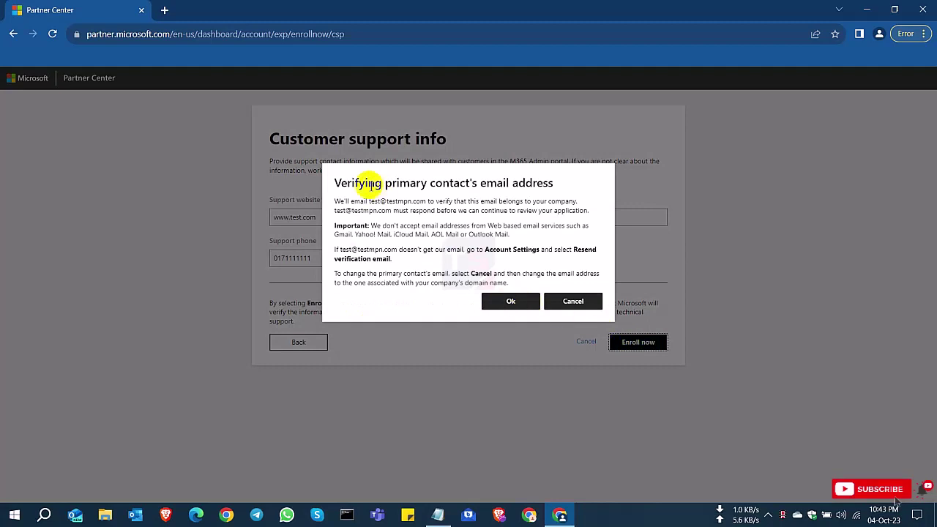
drag(341, 183, 547, 185)
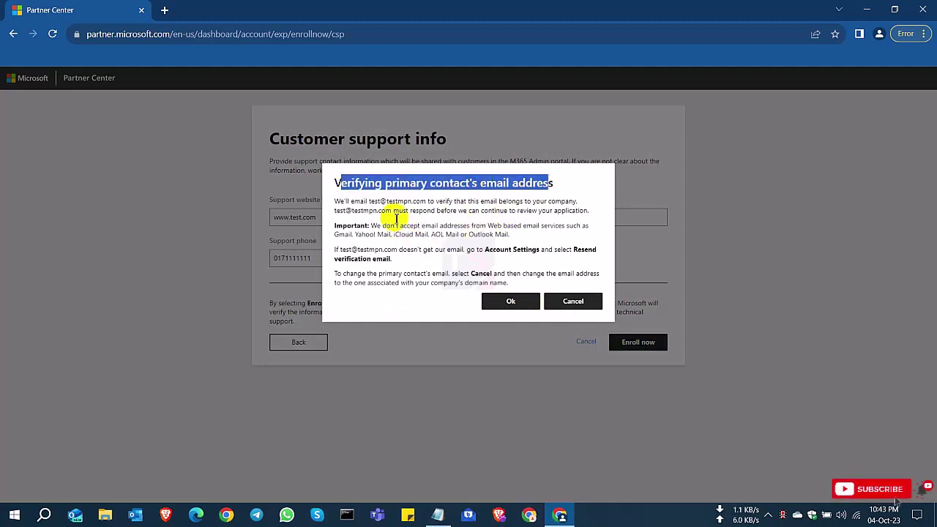
drag(344, 211, 386, 211)
click(512, 302)
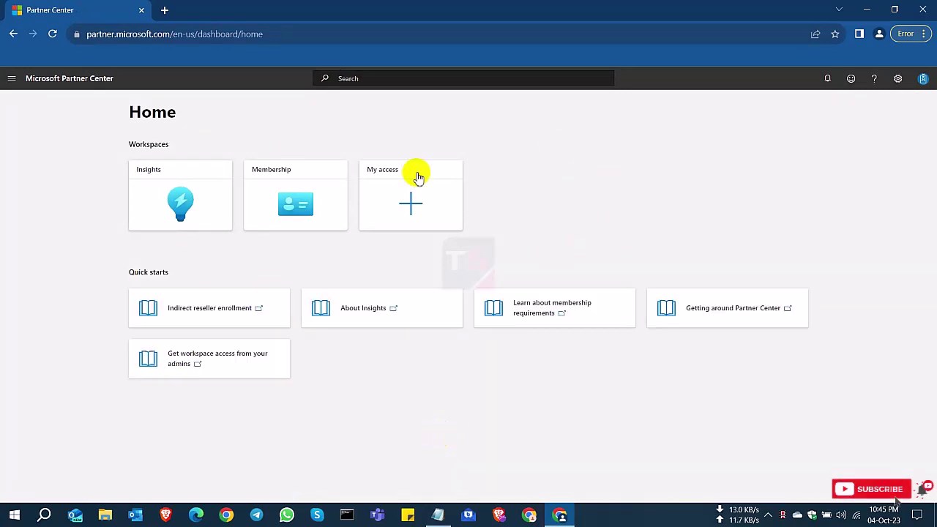
Step: Open Account settings > Legal info, showing verification Rejected at Employment verification
click(898, 79)
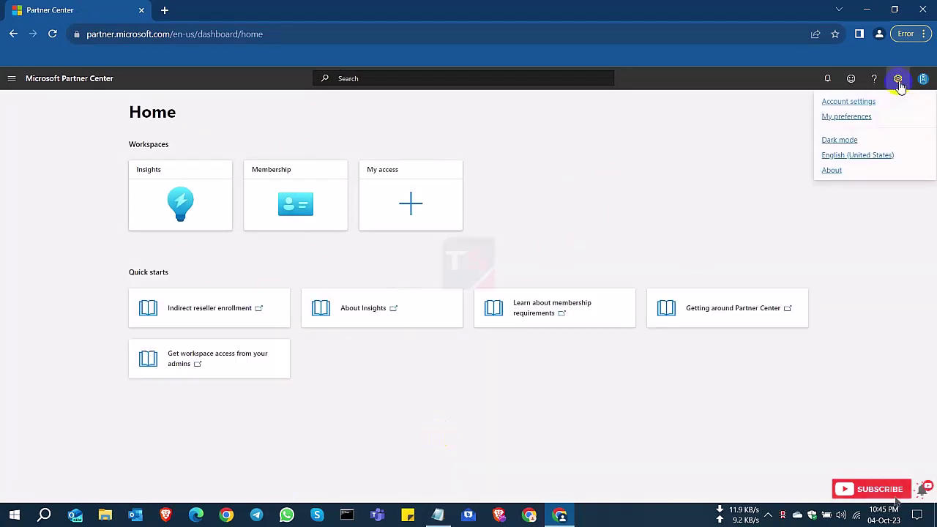
click(832, 104)
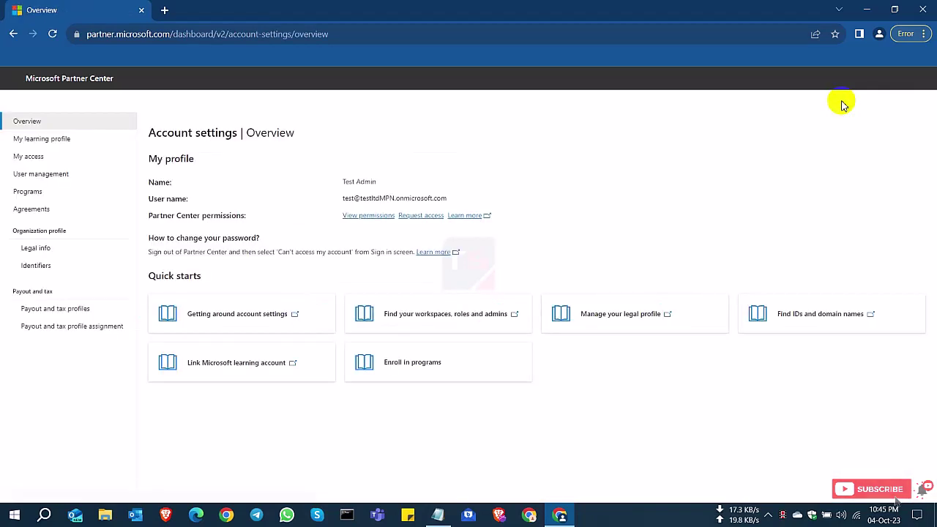
click(60, 247)
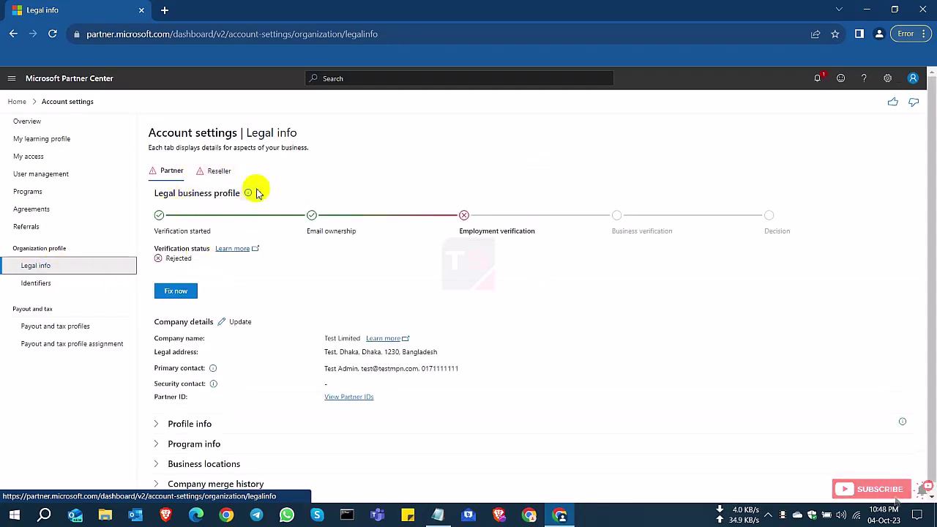
click(219, 173)
click(170, 172)
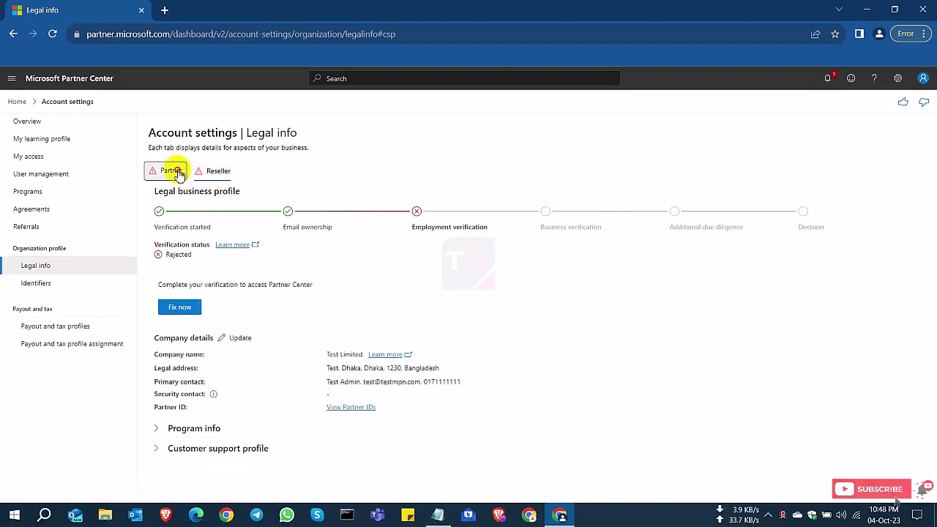
mouse_move(162, 248)
mouse_down()
mouse_move(146, 259)
mouse_move(169, 255)
mouse_up()
click(228, 172)
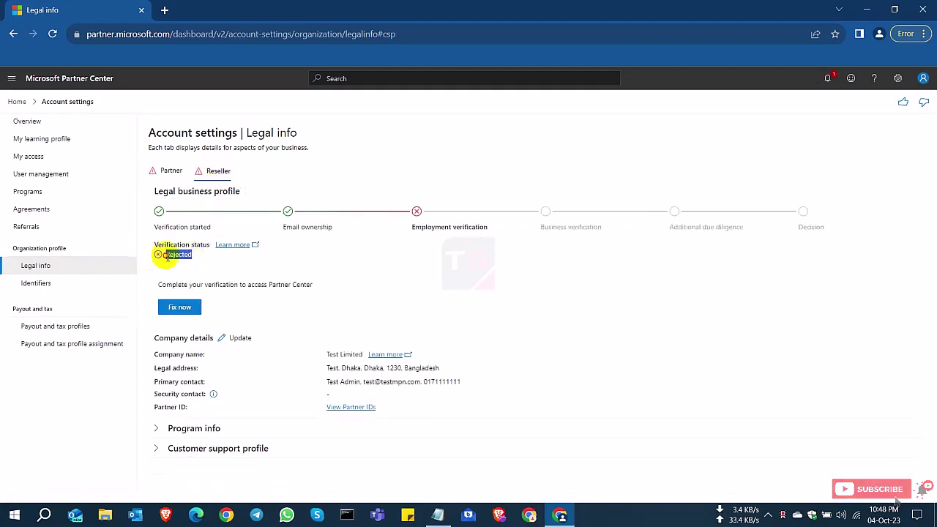
click(171, 172)
click(167, 292)
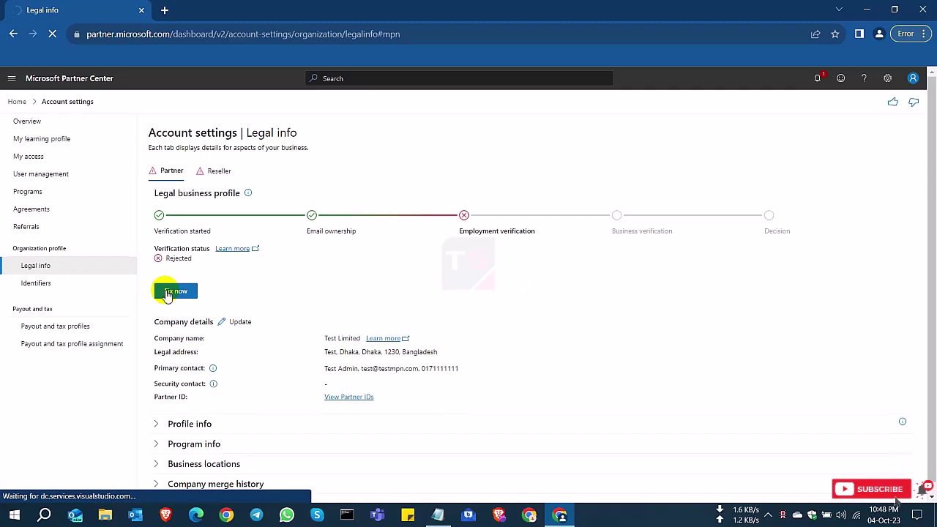
click(175, 291)
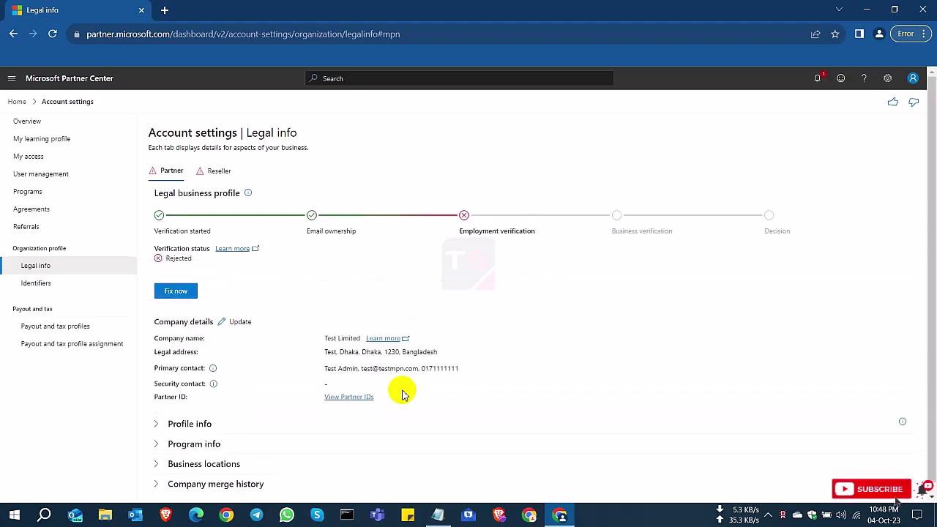
Step: On the Reseller tab, start Fix now and pick domain ownership records as document type
click(214, 170)
click(180, 307)
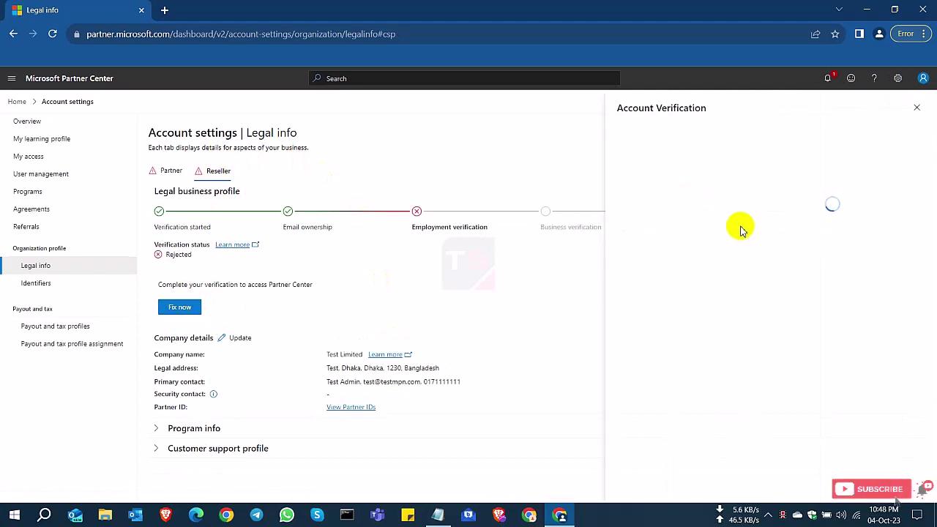
click(697, 300)
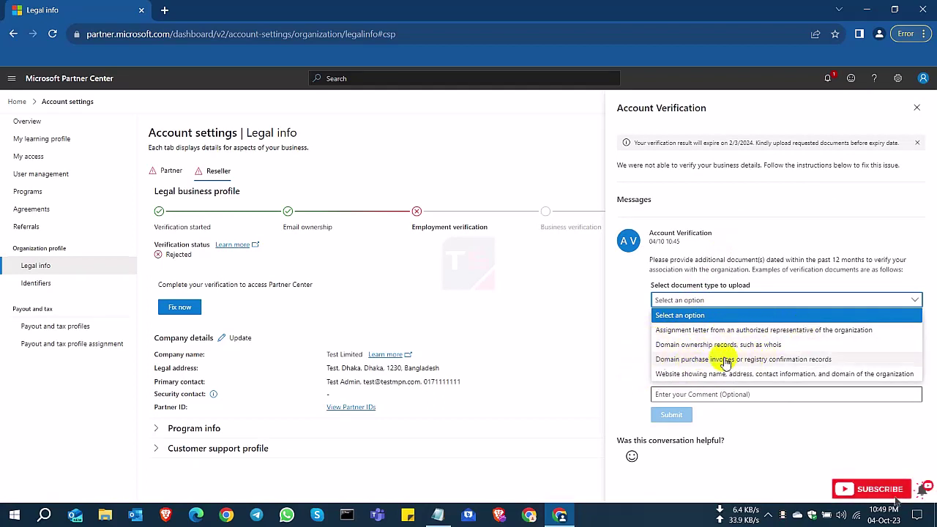
click(724, 345)
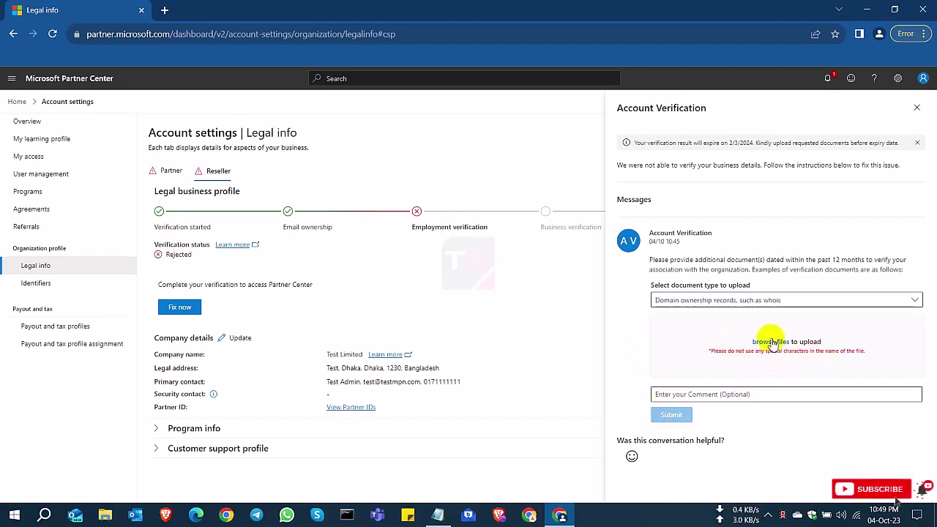
Step: Try domain purchase invoices, organization website and assignment letter document types, then close the panel
click(747, 300)
click(706, 358)
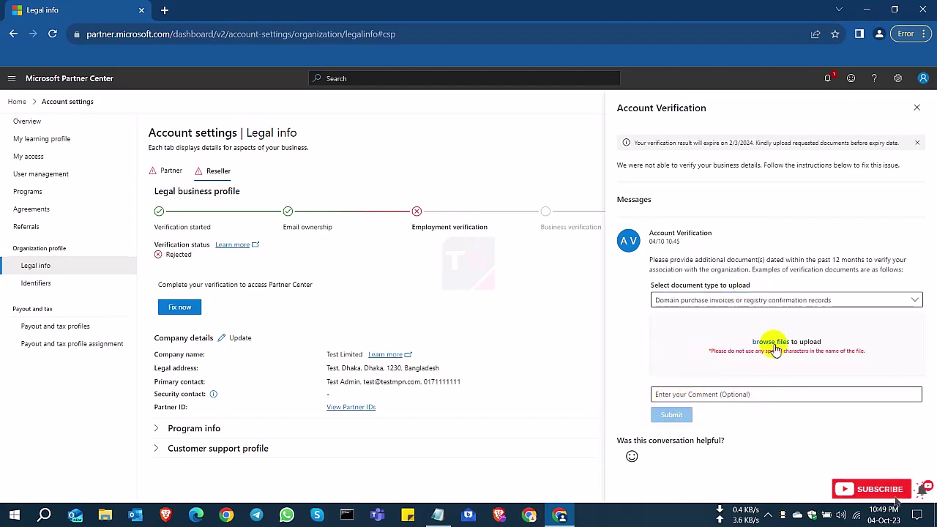
click(746, 301)
click(715, 376)
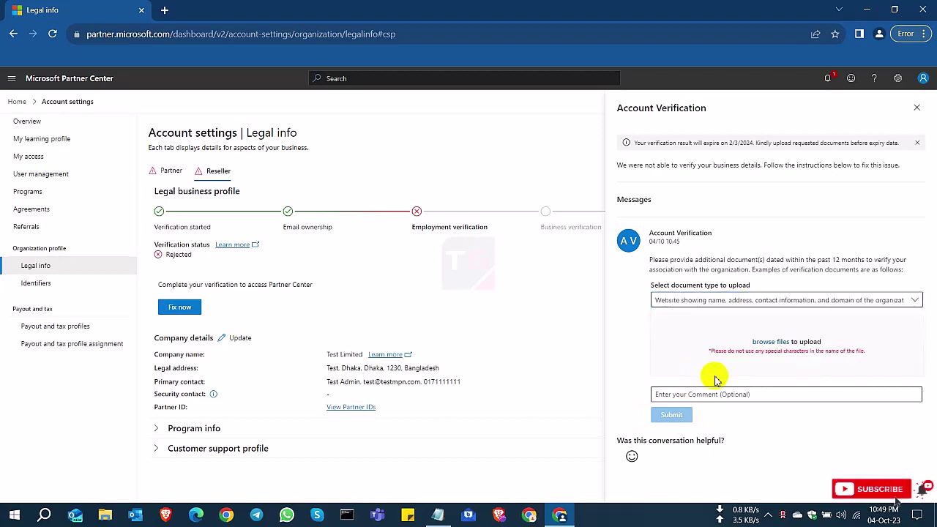
click(736, 300)
click(705, 329)
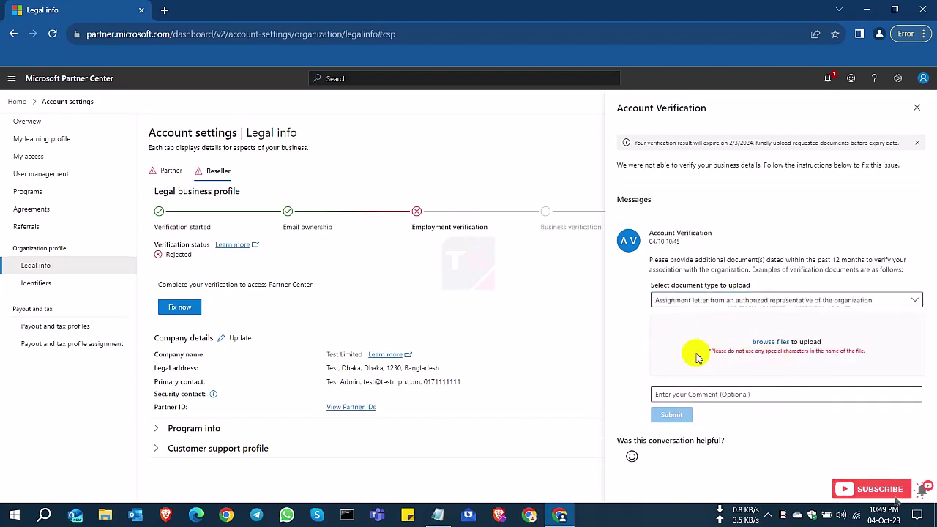
click(915, 108)
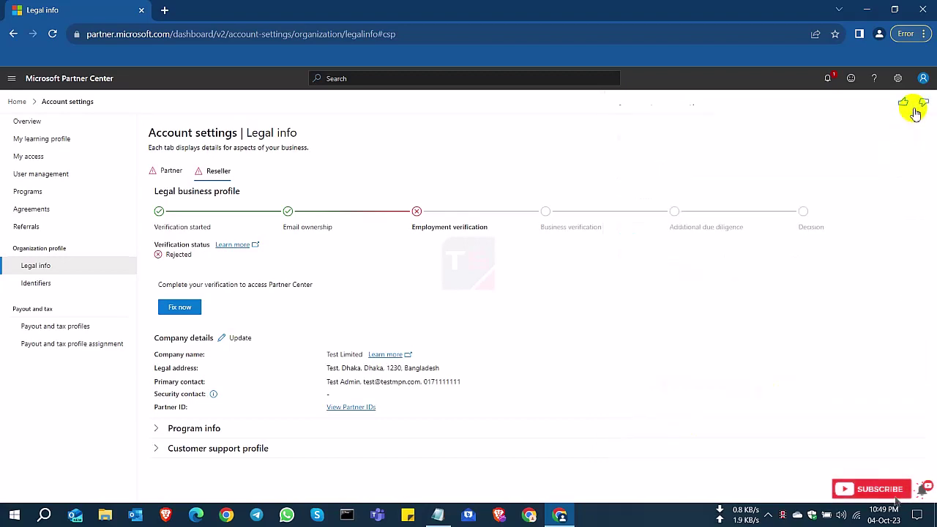
Step: Show the Partner verification details with the Profile info section expanded
click(172, 171)
click(156, 413)
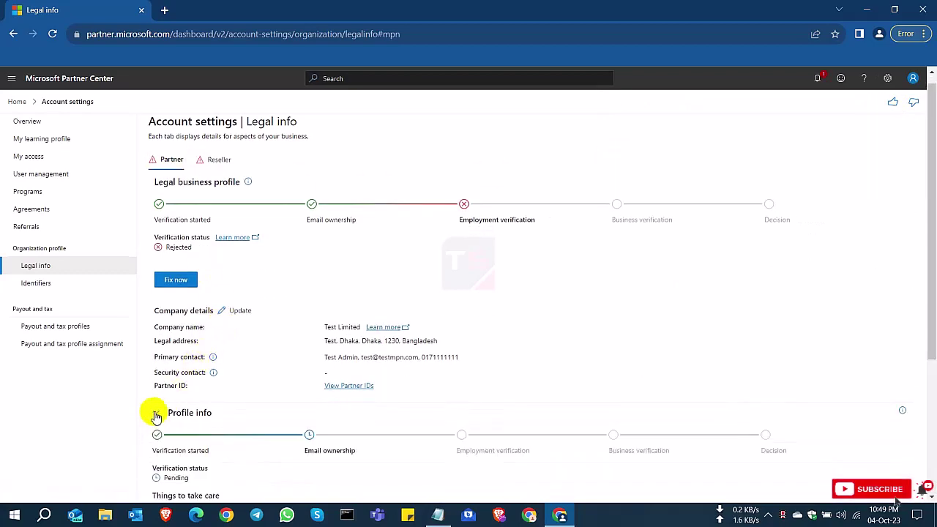
scroll(251, 421, down, 2)
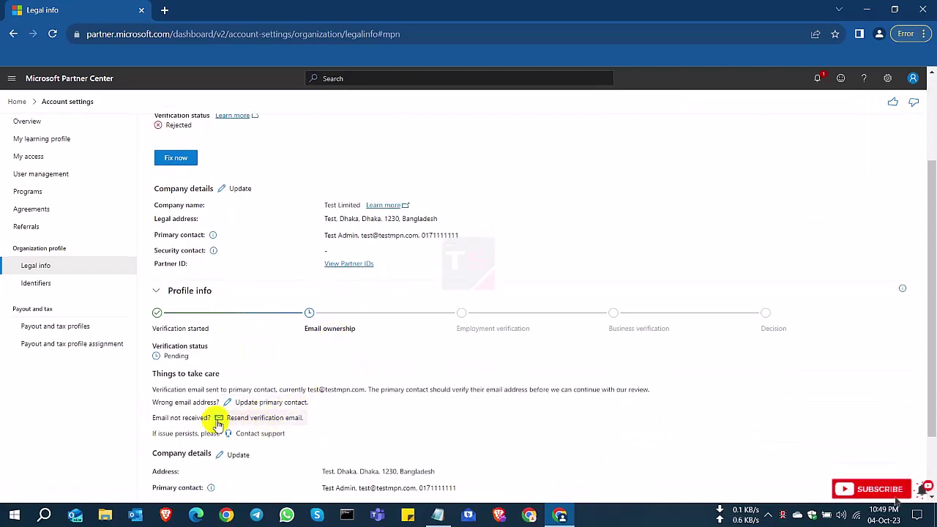
Step: Highlight the Resend verification email link and the current primary contact e-mail under Things to take care
drag(154, 417, 314, 419)
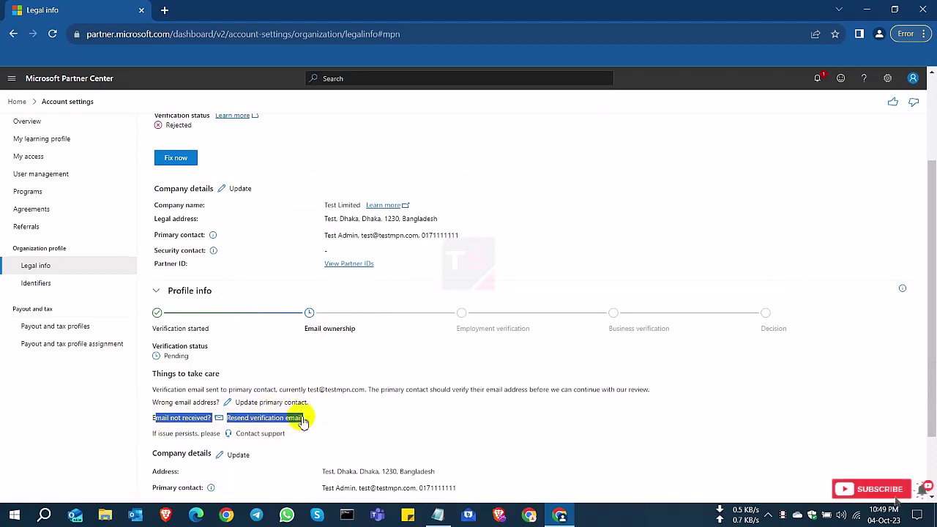
click(337, 409)
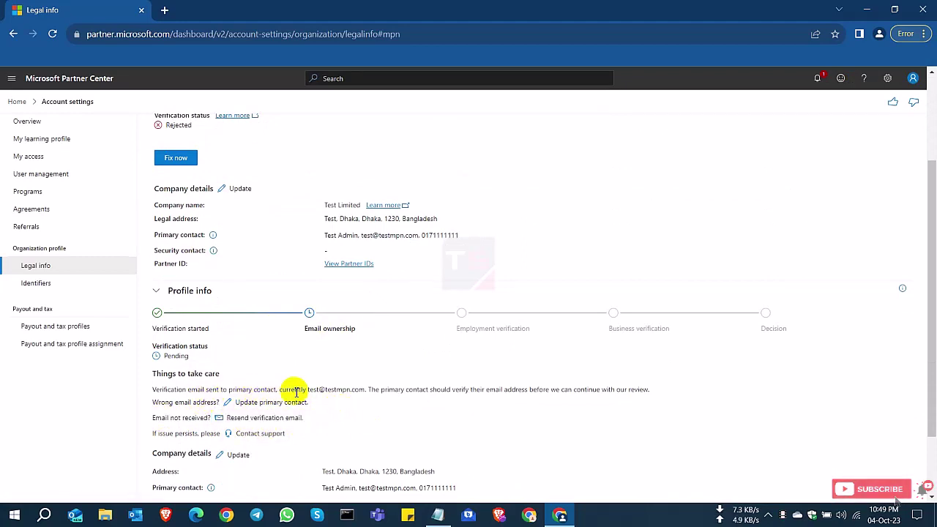
drag(289, 389, 365, 390)
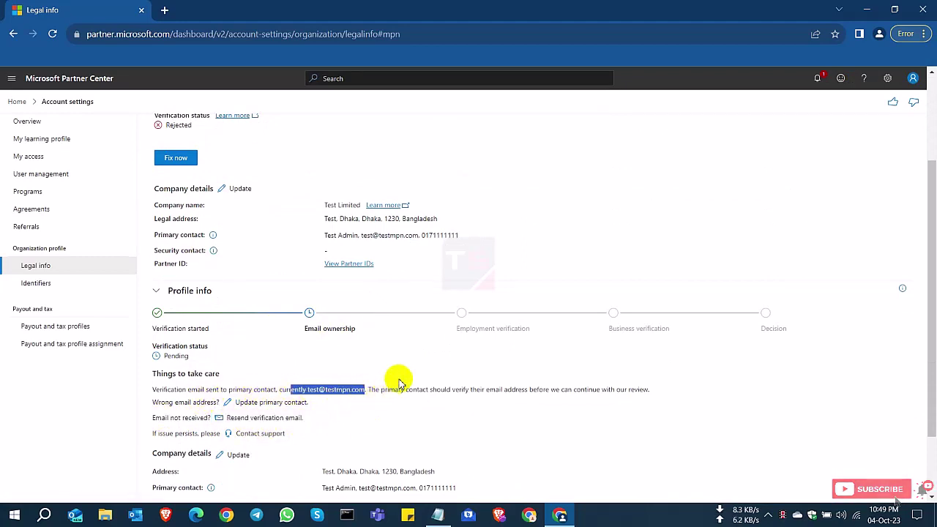
scroll(308, 339, up, 2)
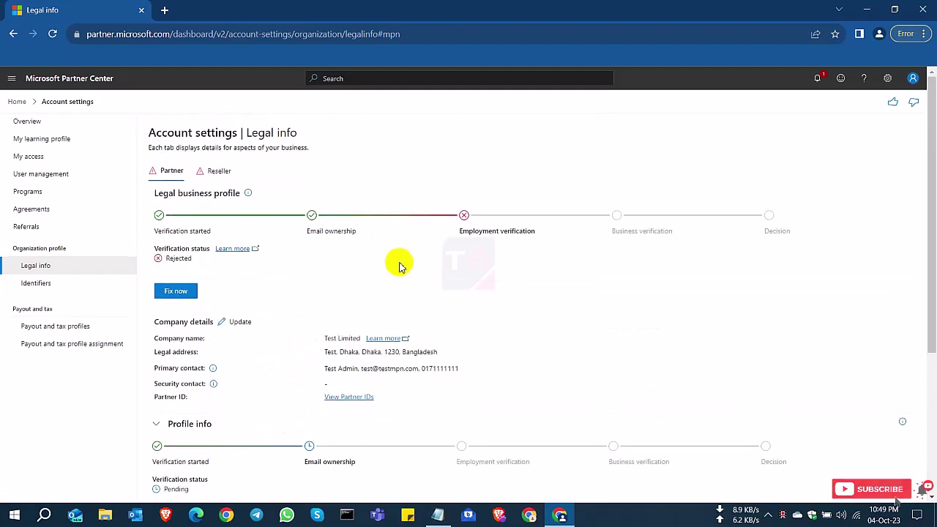
Step: Sign out of Partner Center from the signed-in account menu
click(912, 78)
click(749, 162)
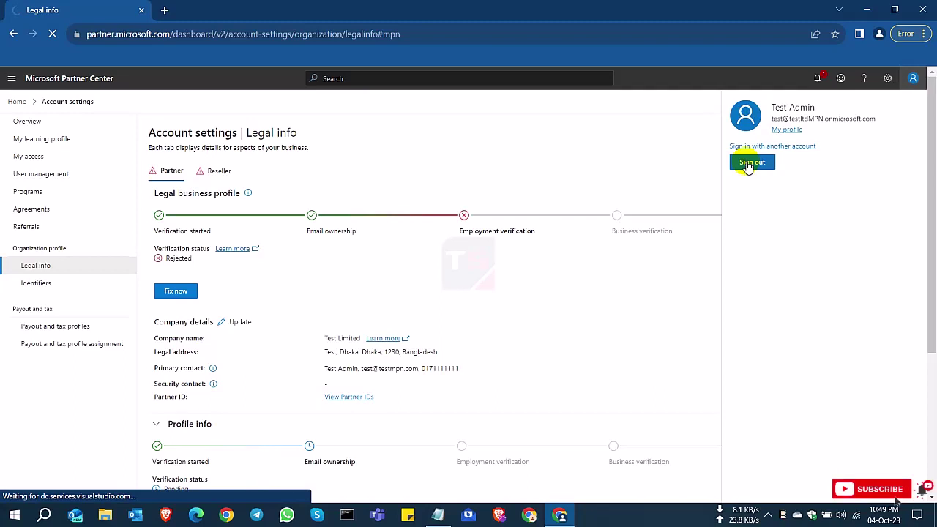